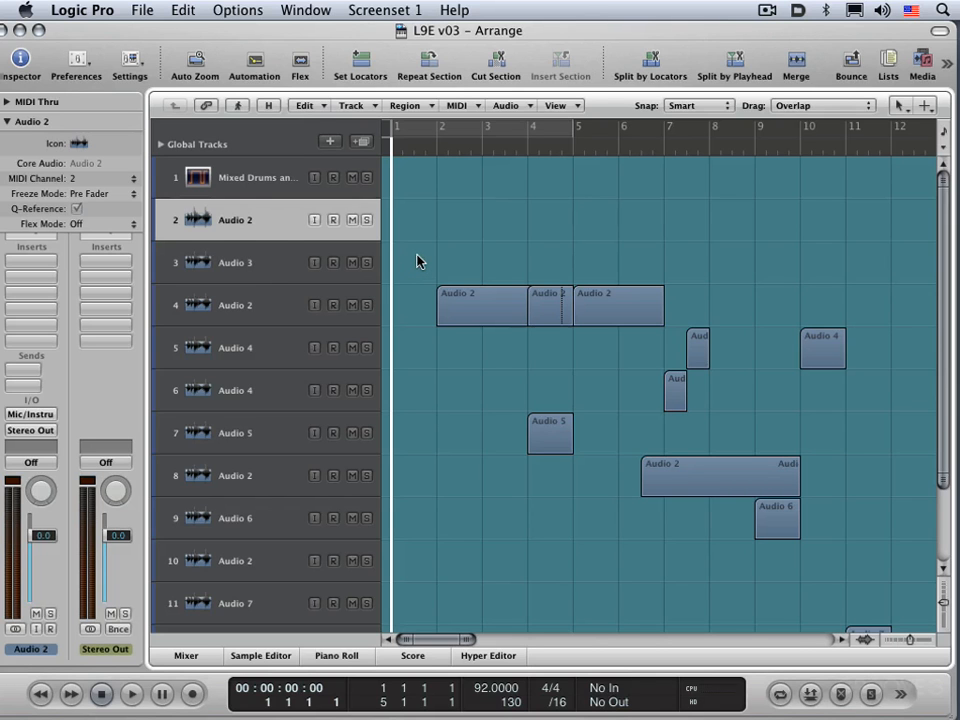
Step: Open the track header configuration from the second track, Audio 2, and close it again
right_click(228, 222)
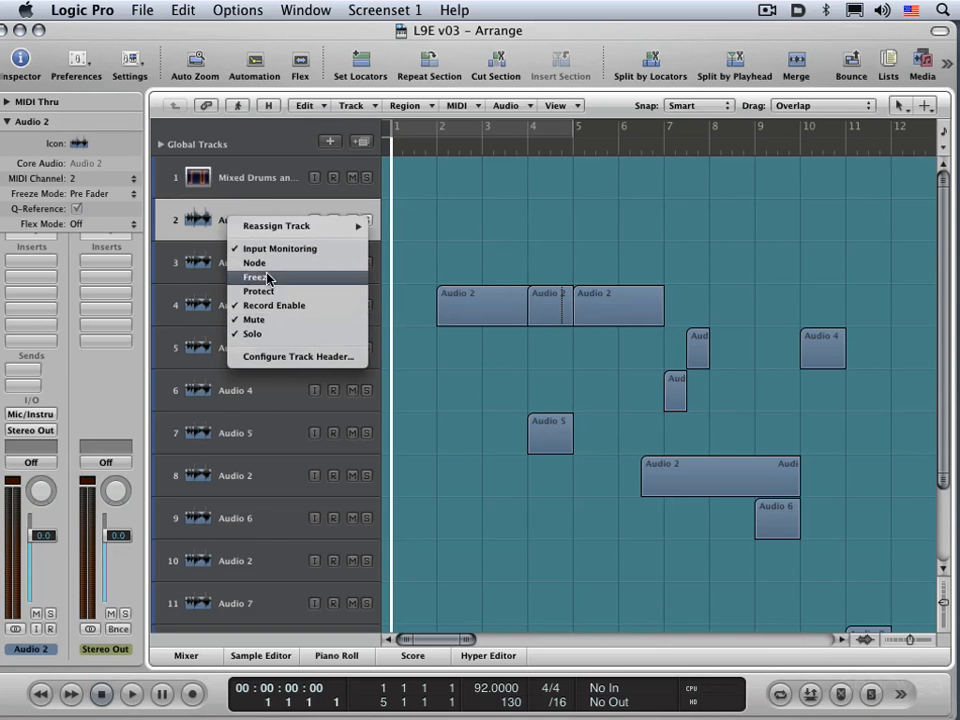
left_click(276, 358)
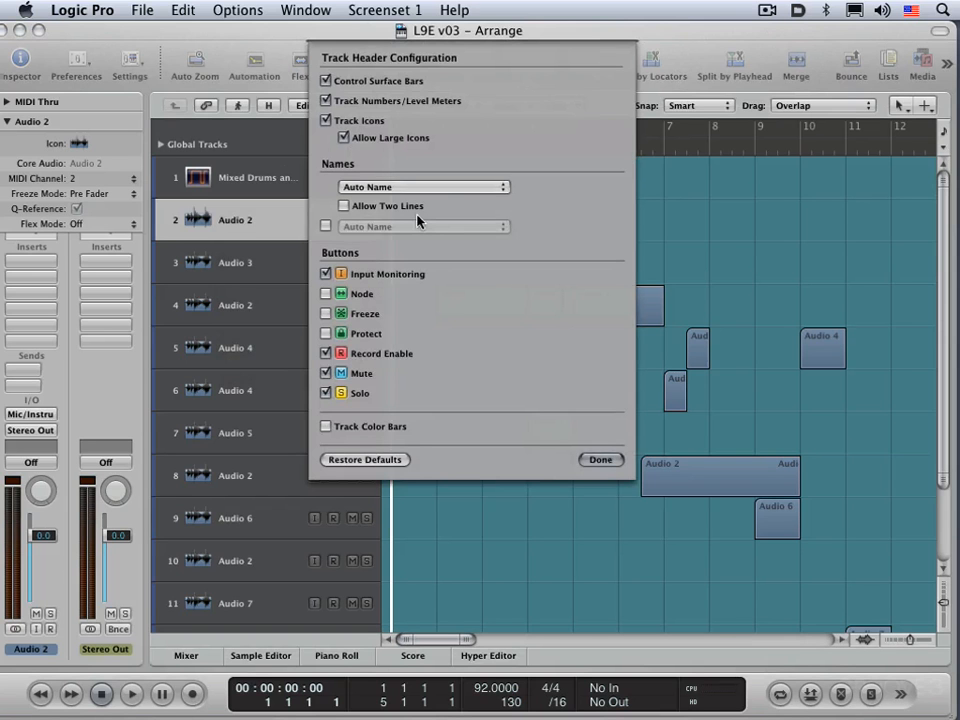
left_click(598, 460)
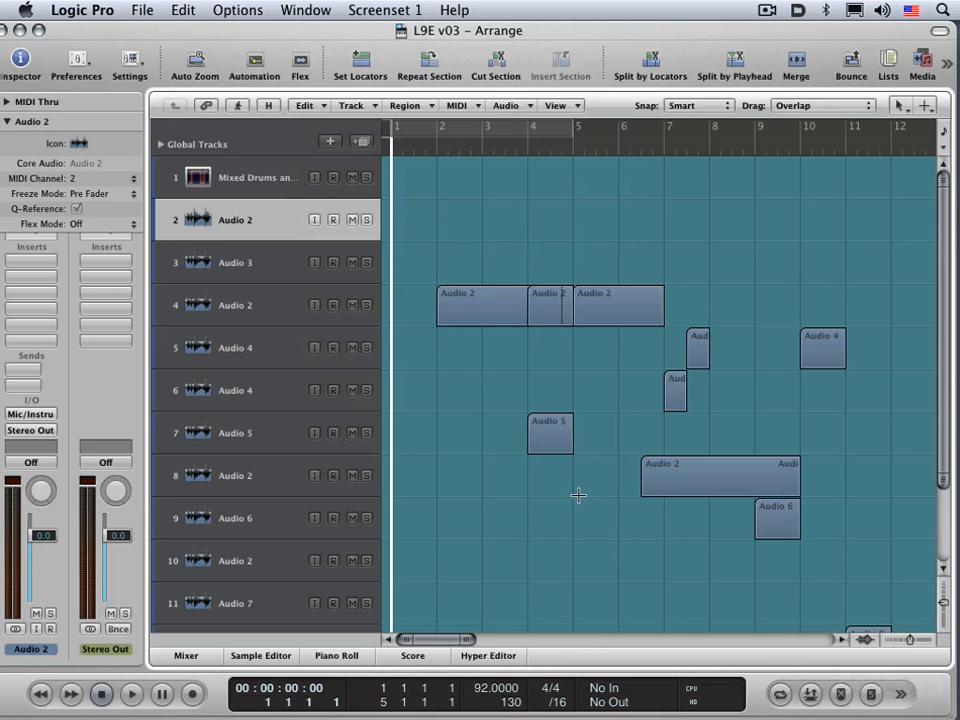
Step: Reopen the track header configuration and toggle track numbers/level meters, track icons and the Input Monitoring button off and back on
key("alt+t")
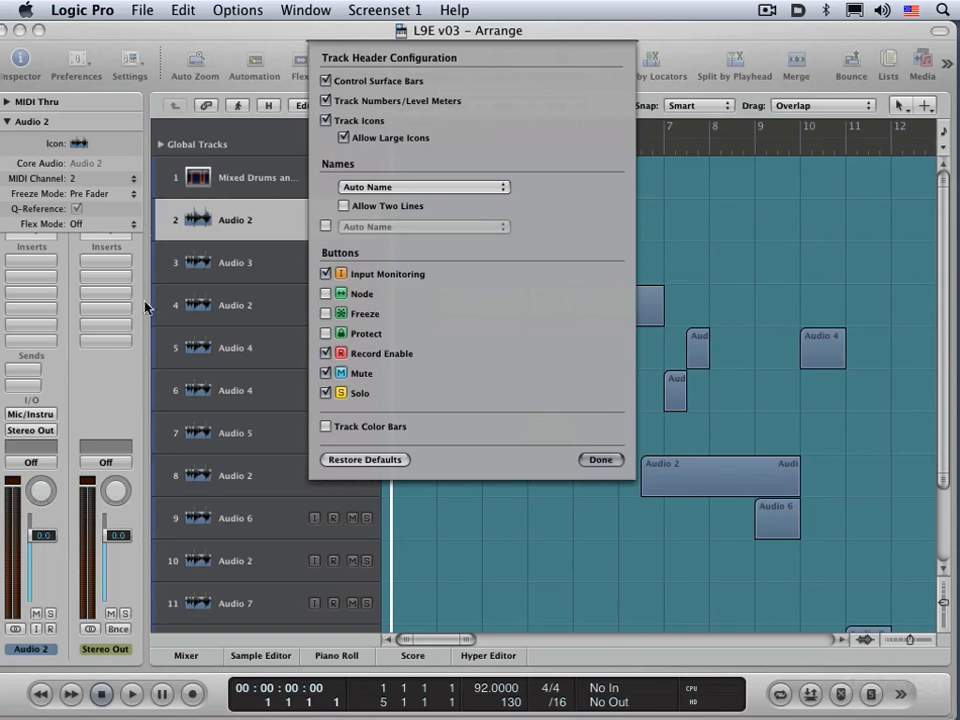
left_click(326, 101)
left_click(325, 121)
left_click(325, 121)
left_click(325, 274)
left_click(325, 274)
Step: Show the Node, Freeze and Protect buttons in the track headers one at a time, hiding each again
left_click(326, 293)
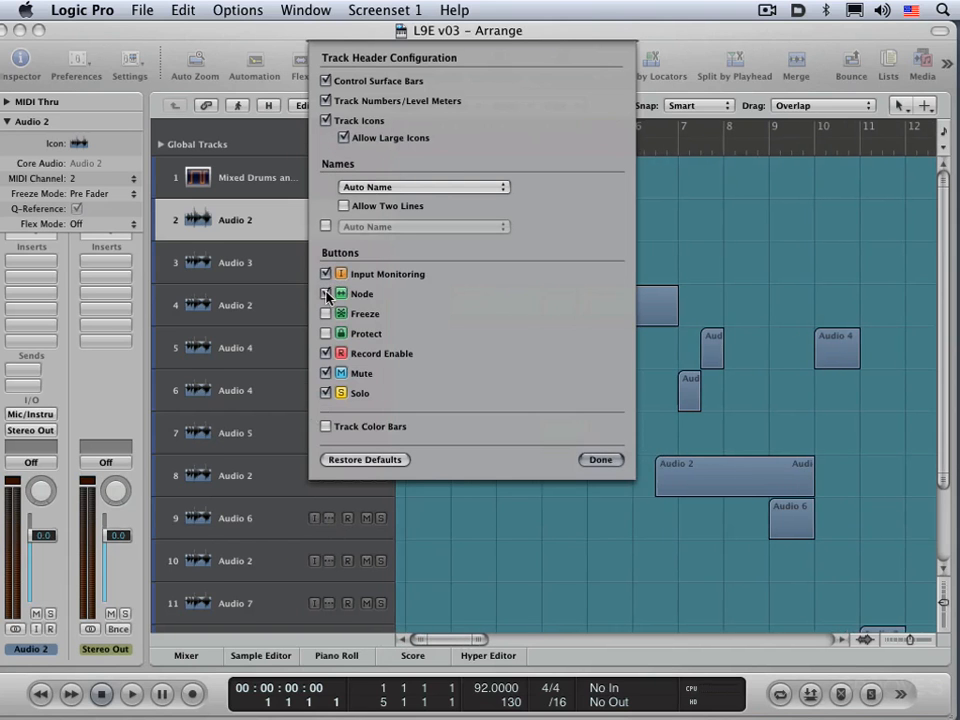
left_click(326, 293)
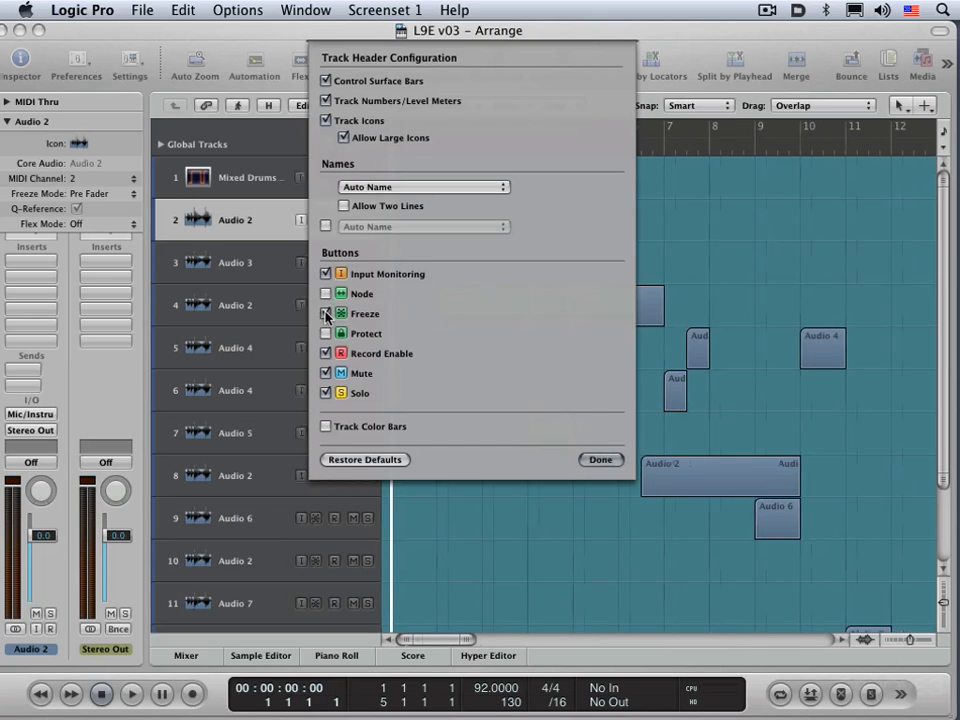
left_click(326, 314)
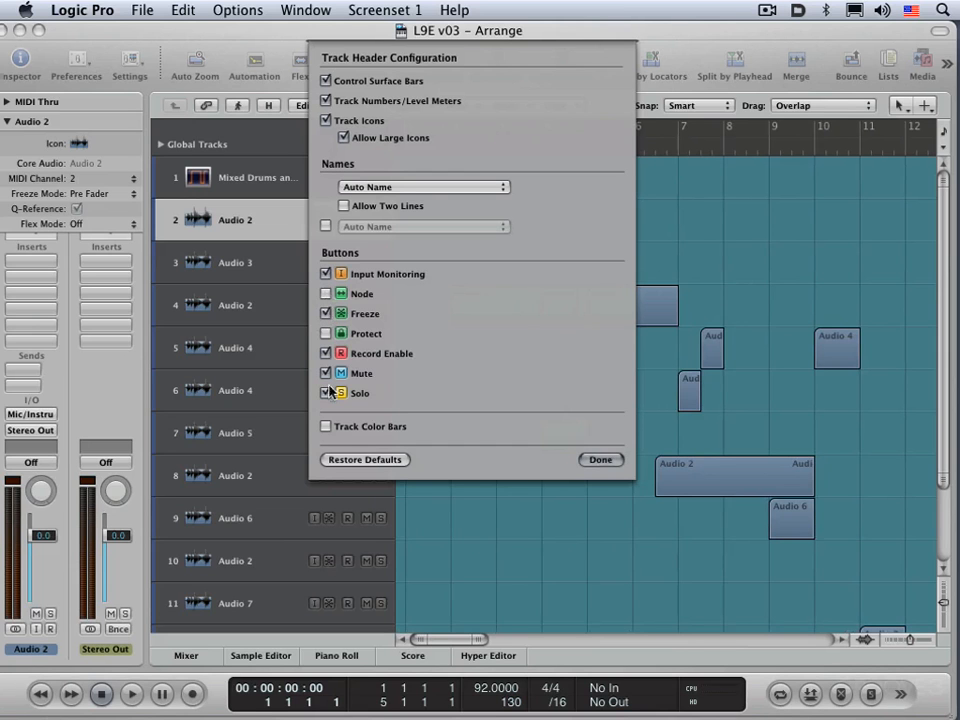
left_click(327, 314)
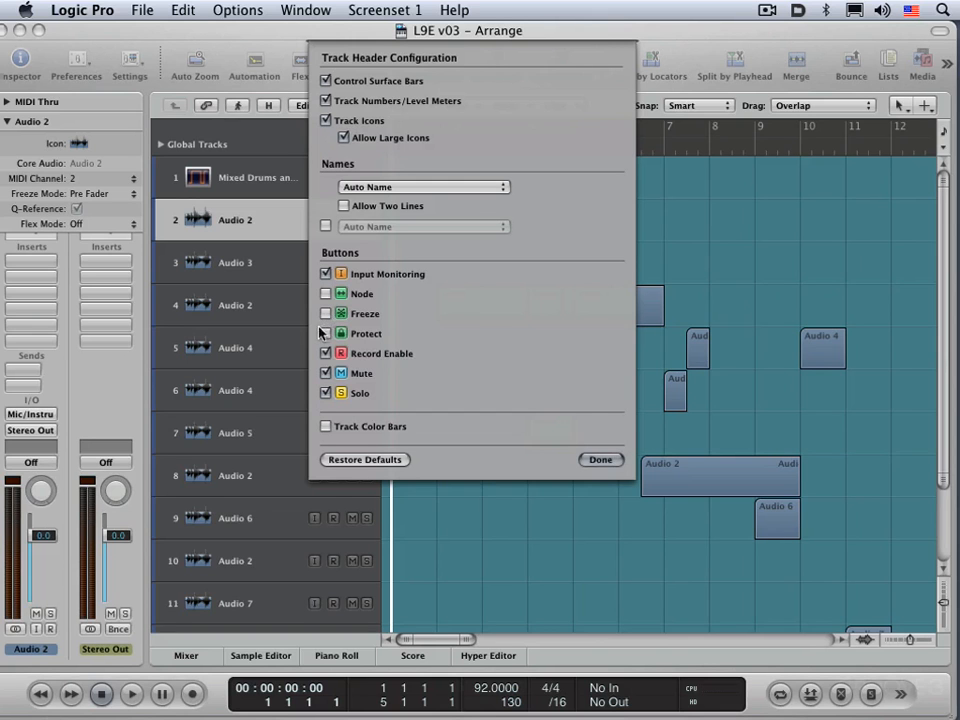
left_click(326, 334)
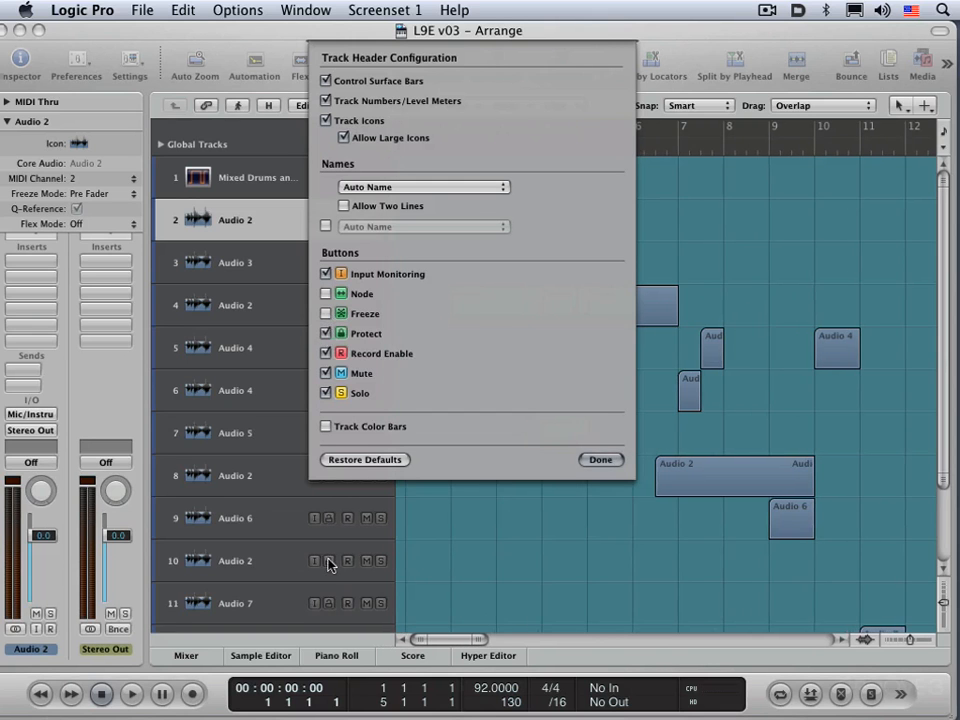
left_click(326, 334)
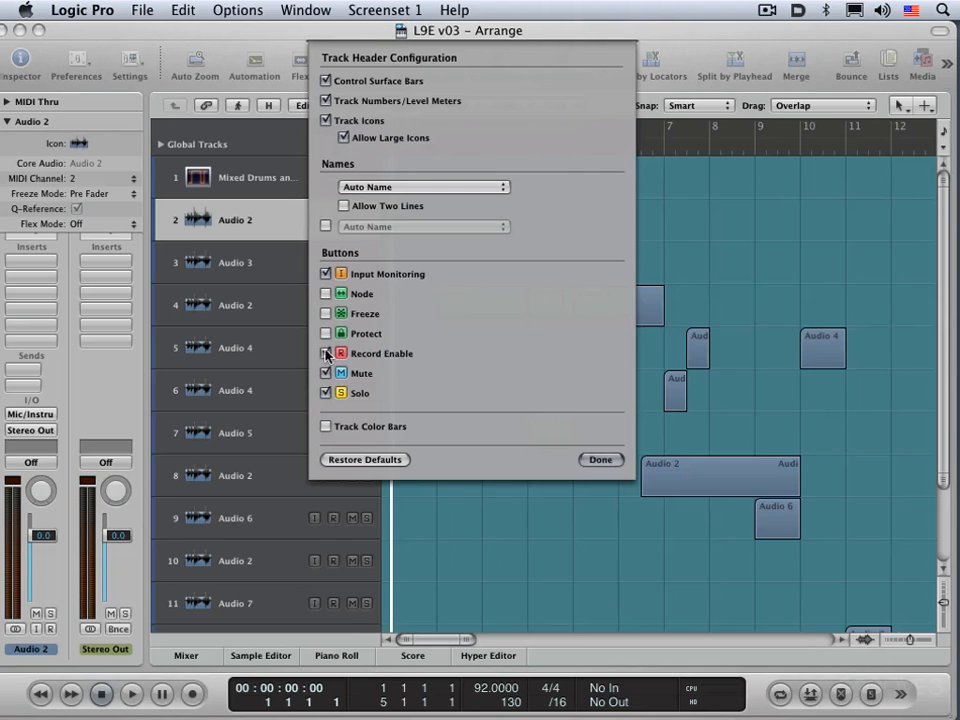
Step: Toggle the Record Enable, Mute and Solo header buttons off and on again, and switch Track Color Bars on and off
left_click(327, 354)
left_click(327, 354)
left_click(325, 374)
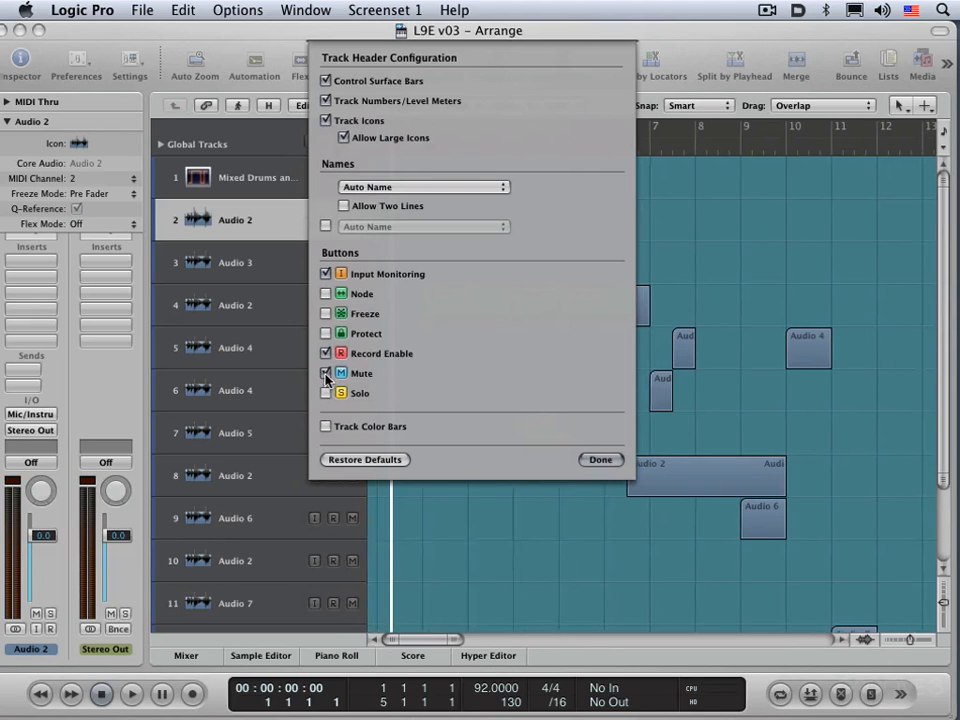
left_click(325, 374)
left_click(325, 393)
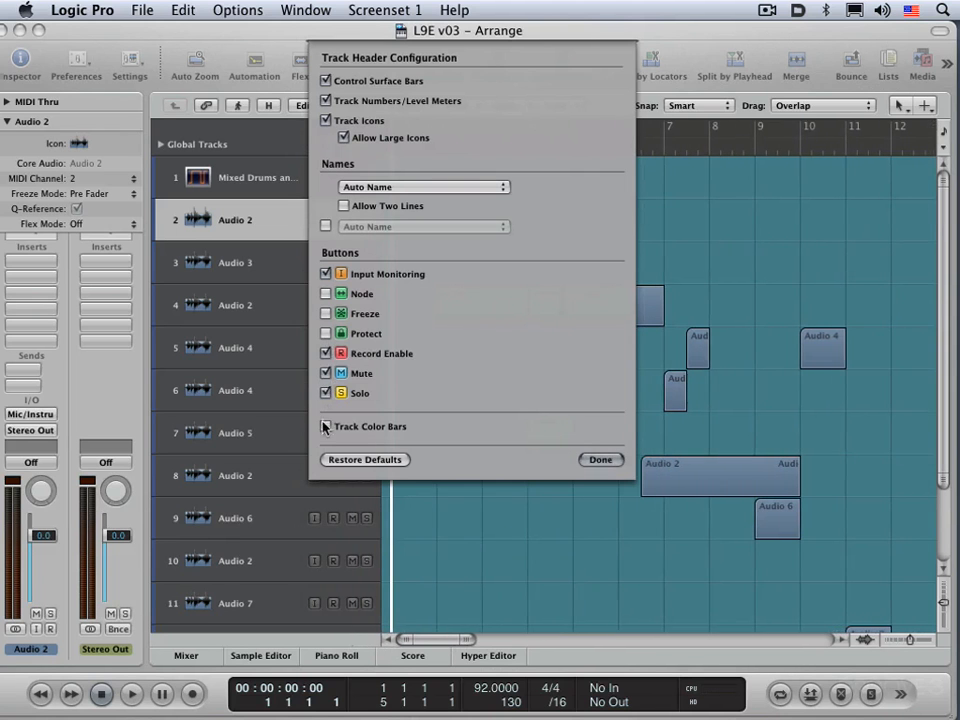
left_click(327, 426)
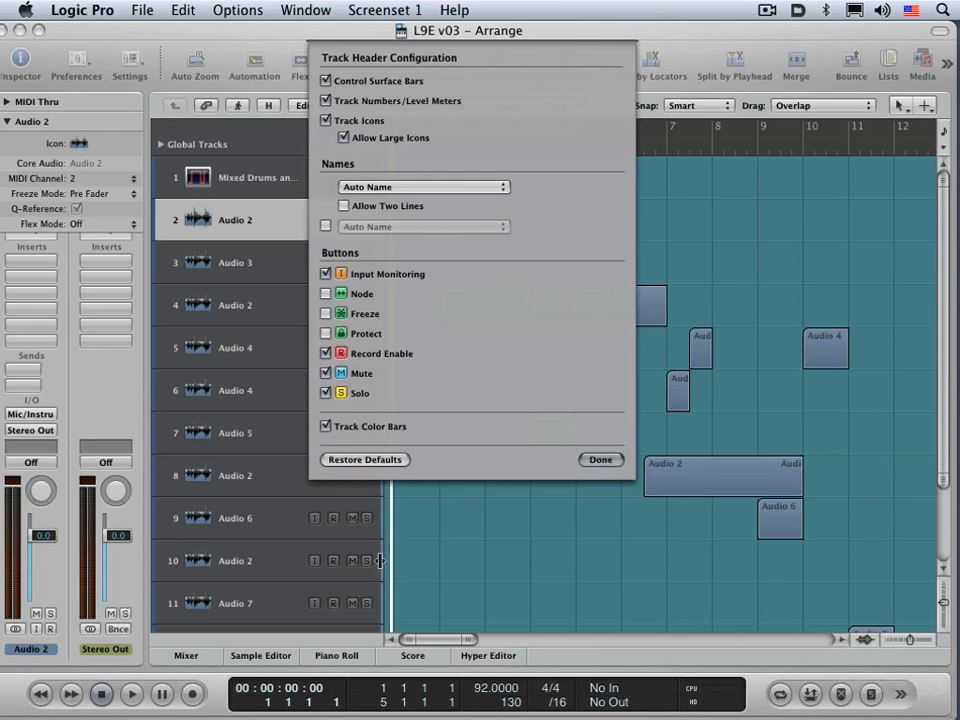
left_click(326, 427)
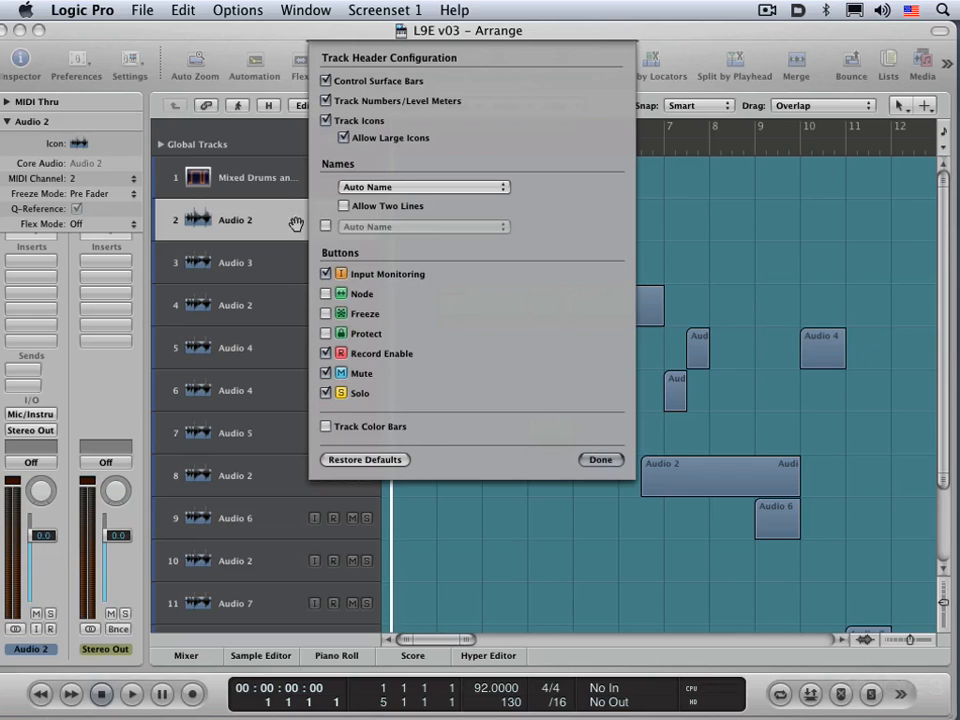
Step: Try Track Name, Channel Strip Setting Name and Software Instrument Setting Name as the primary name shown in the track headers
left_click(385, 188)
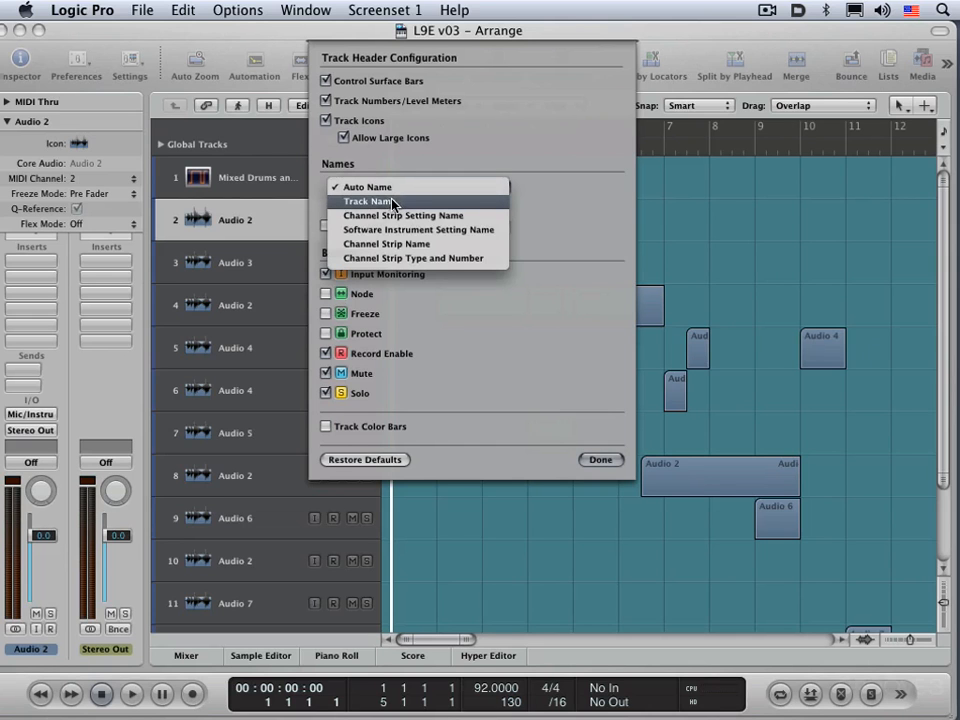
left_click(393, 202)
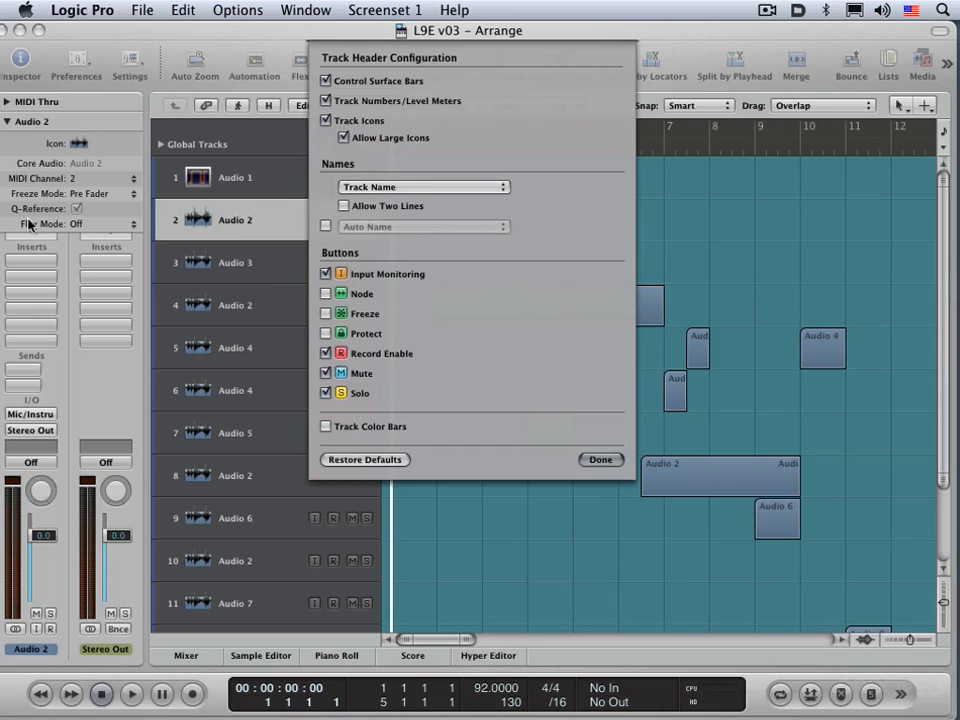
left_click(387, 190)
left_click(387, 203)
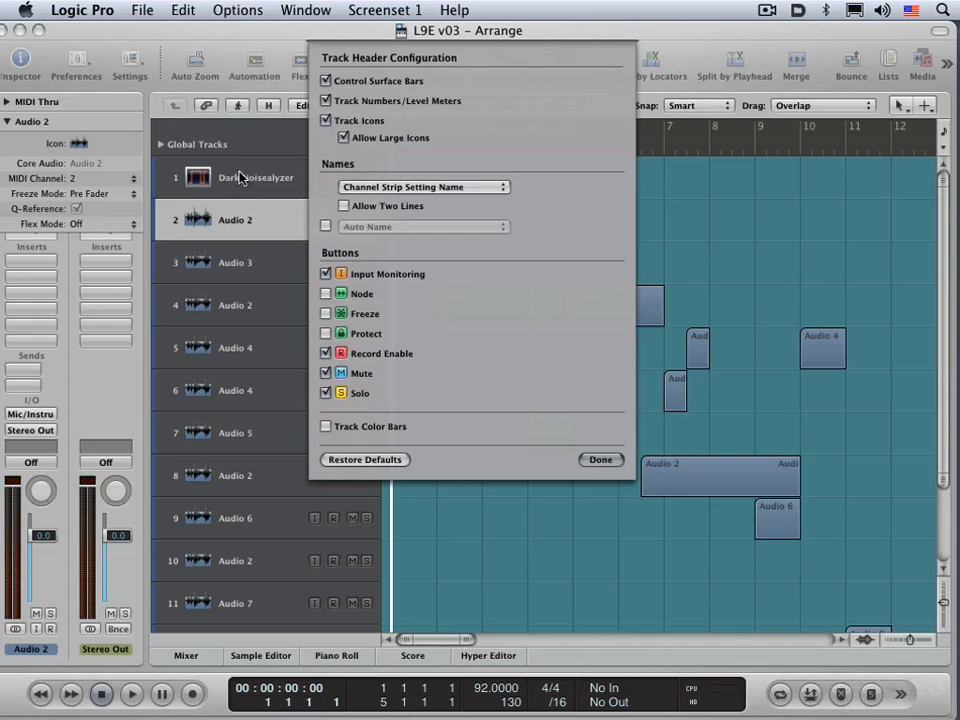
left_click(368, 188)
left_click(371, 201)
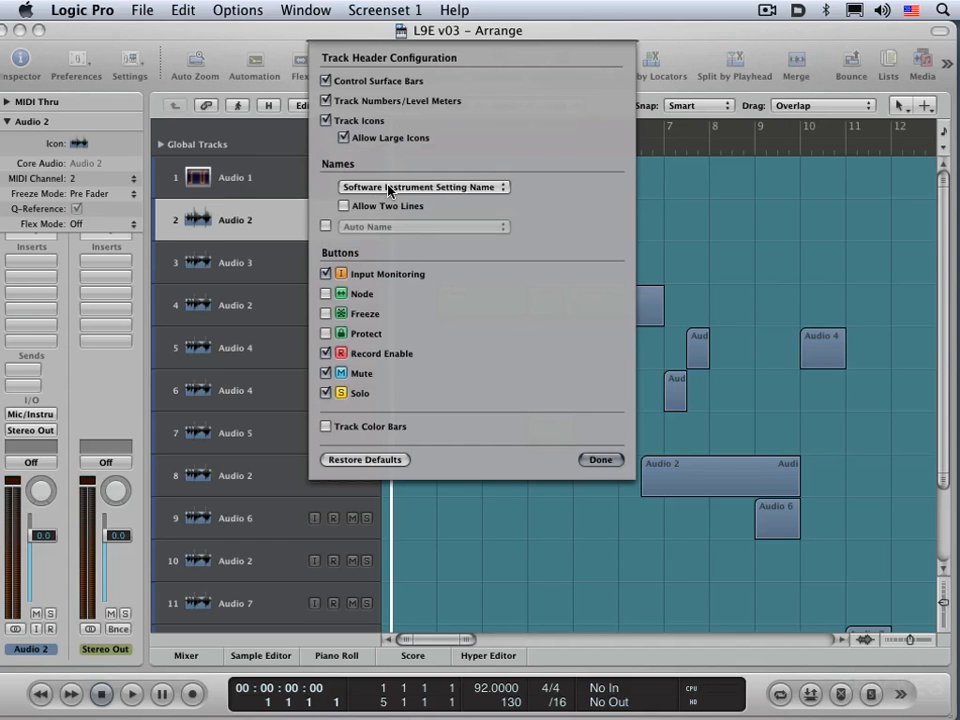
Step: Try Channel Strip Name and Channel Strip Type and Number as the primary header name, and return it to Auto Name
left_click(389, 189)
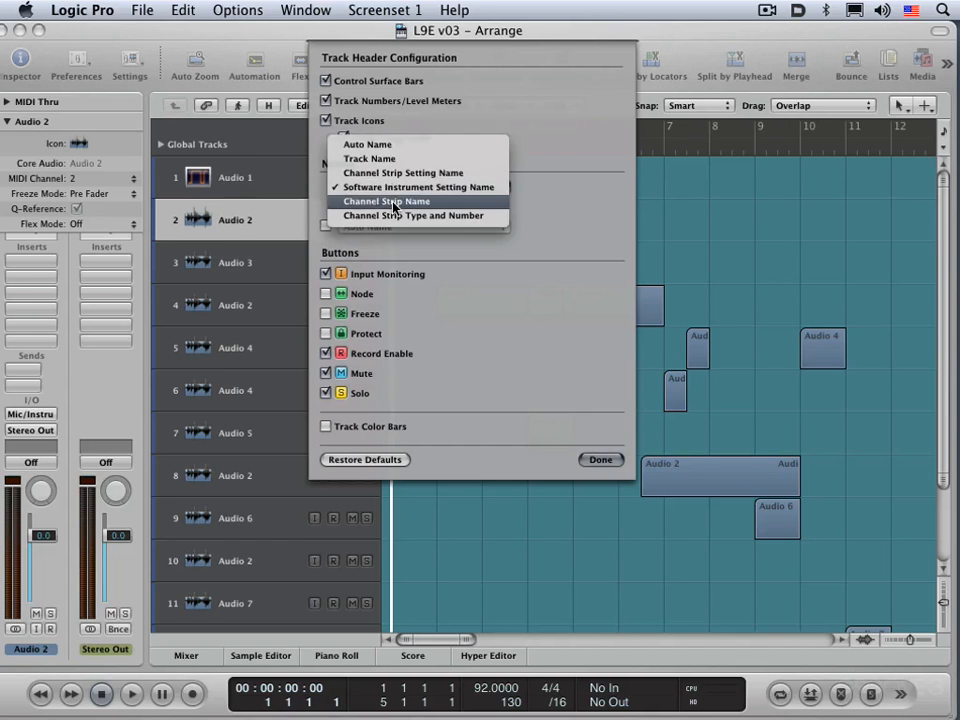
left_click(393, 201)
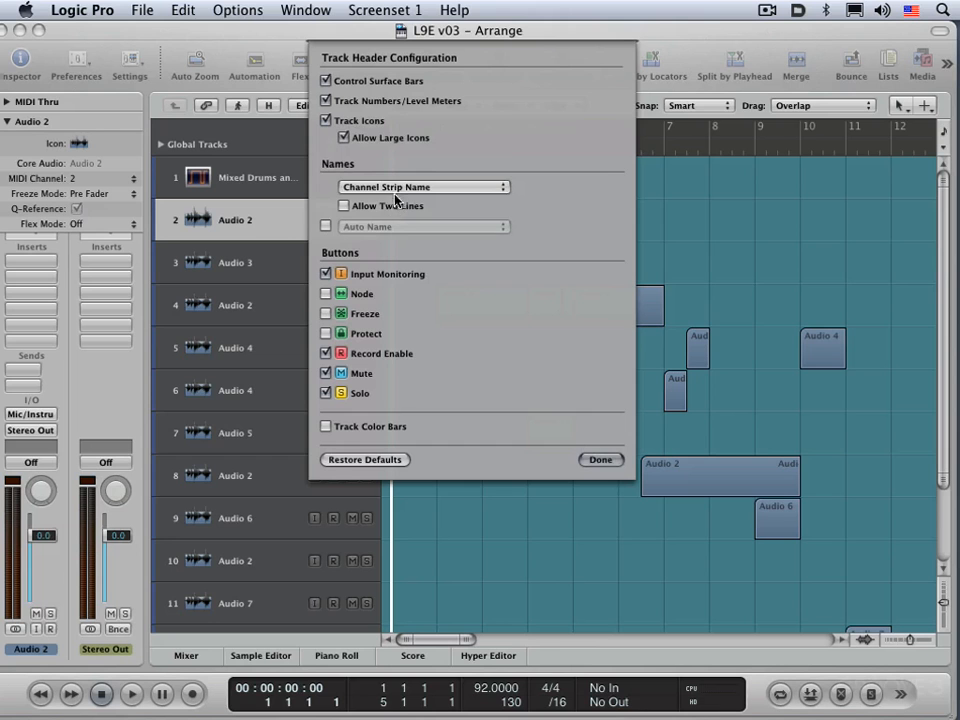
left_click(405, 189)
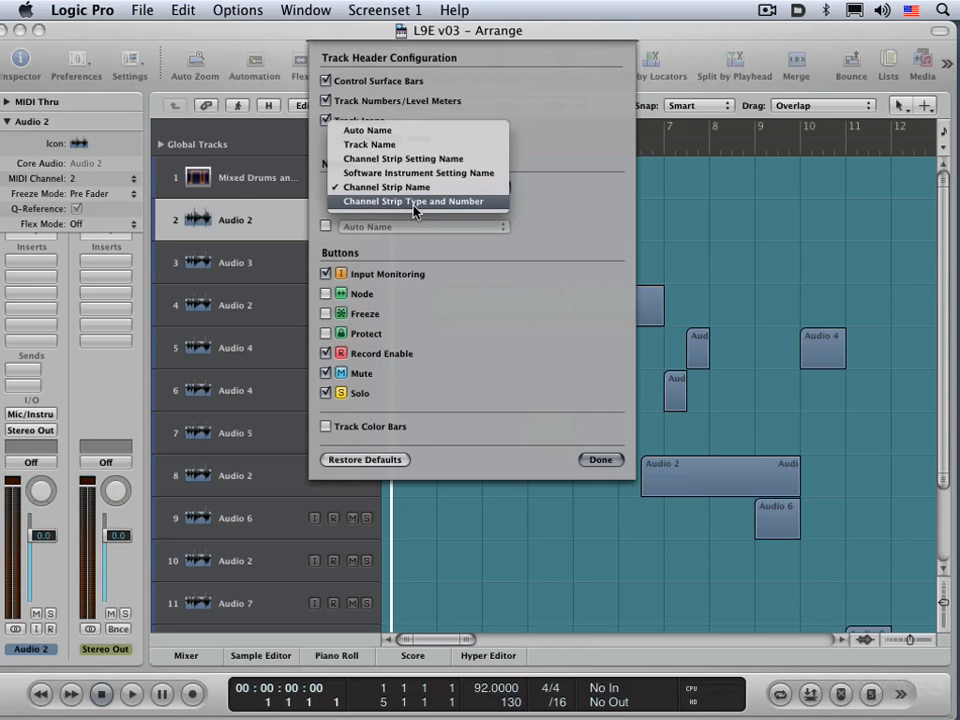
left_click(415, 202)
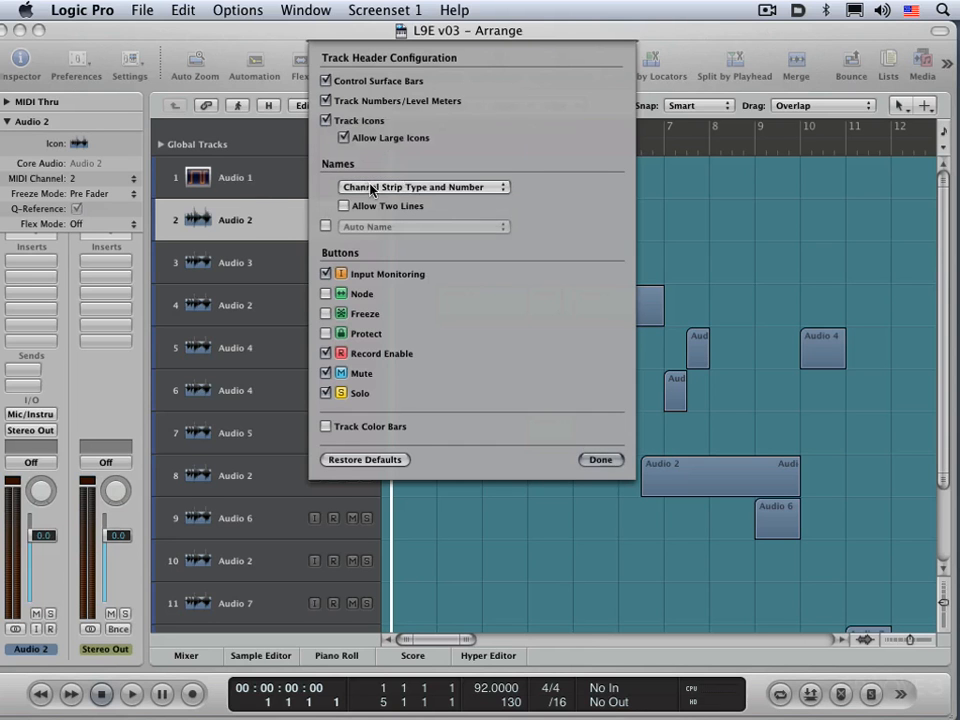
left_click(370, 187)
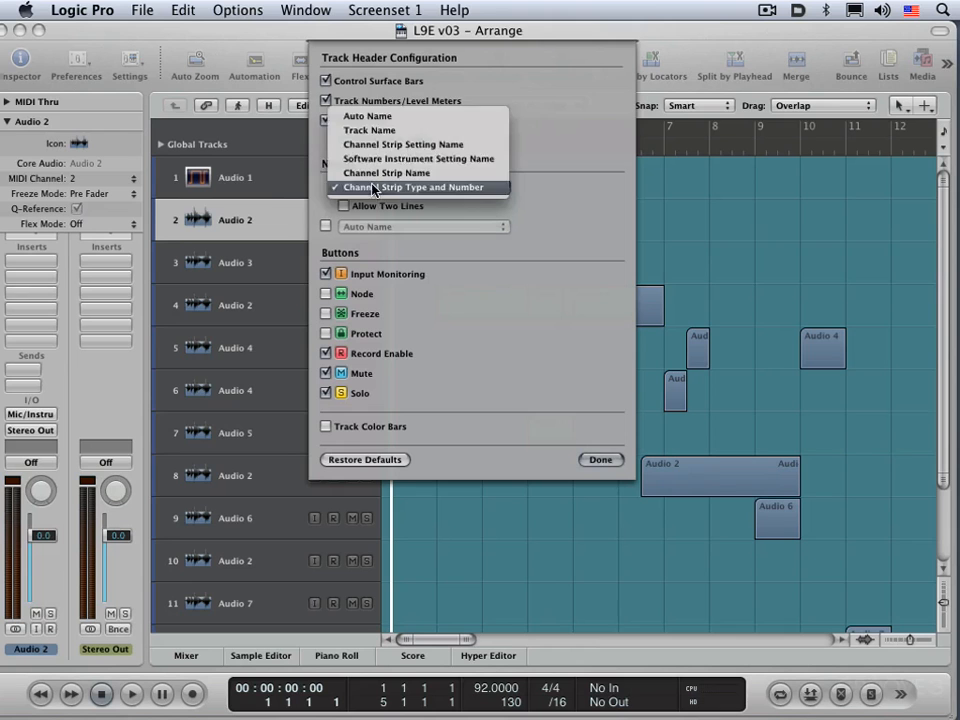
left_click(377, 117)
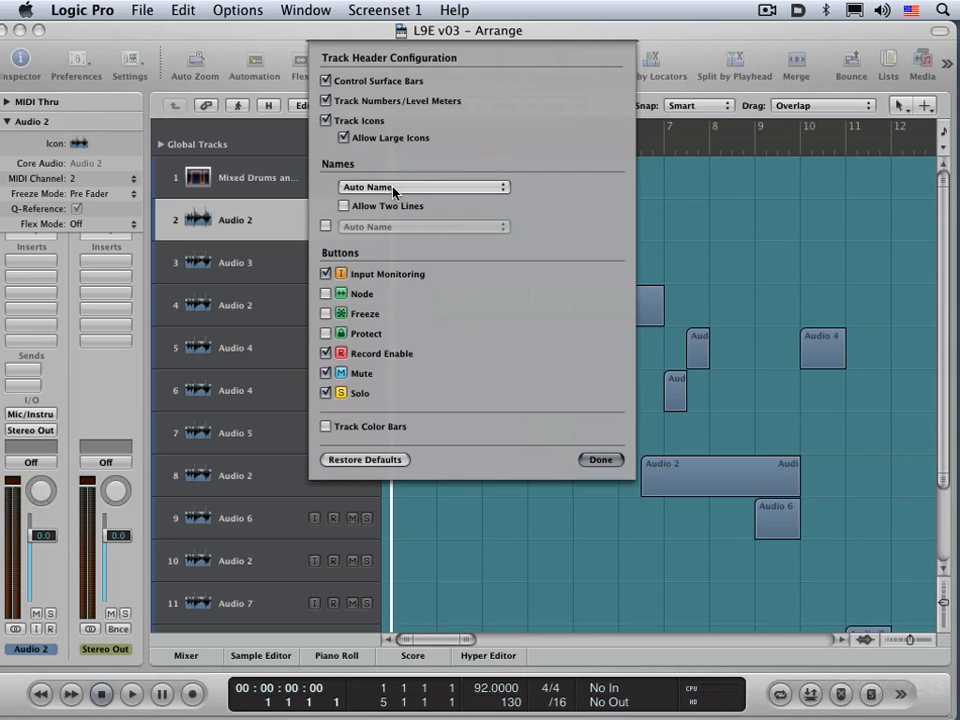
Step: Review the primary name choices, keeping Auto Name, and toggle Allow Two Lines on and off
left_click(393, 190)
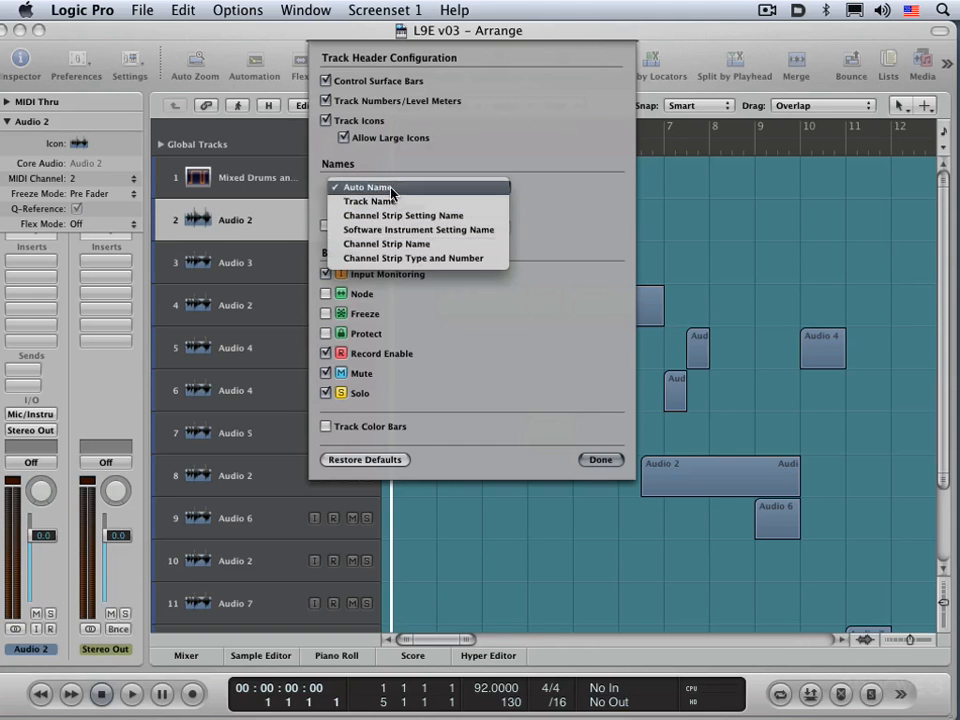
left_click(420, 168)
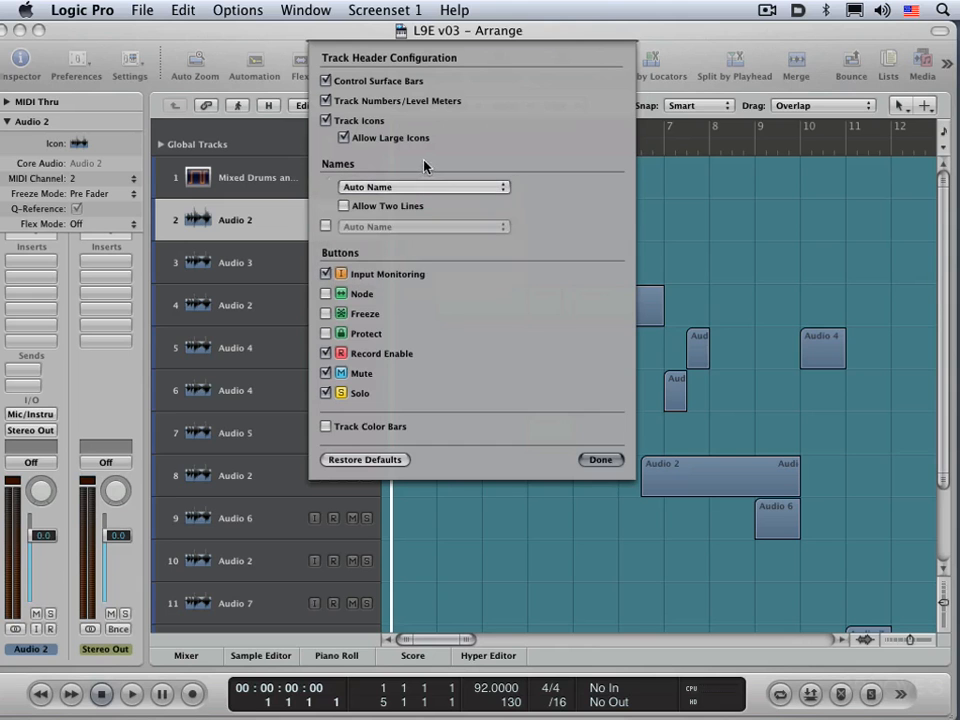
left_click(344, 206)
left_click(344, 206)
Step: Enable the second name column, set the first name to Track Name and the second to Channel Strip Setting Name, and finish the configuration
left_click(326, 225)
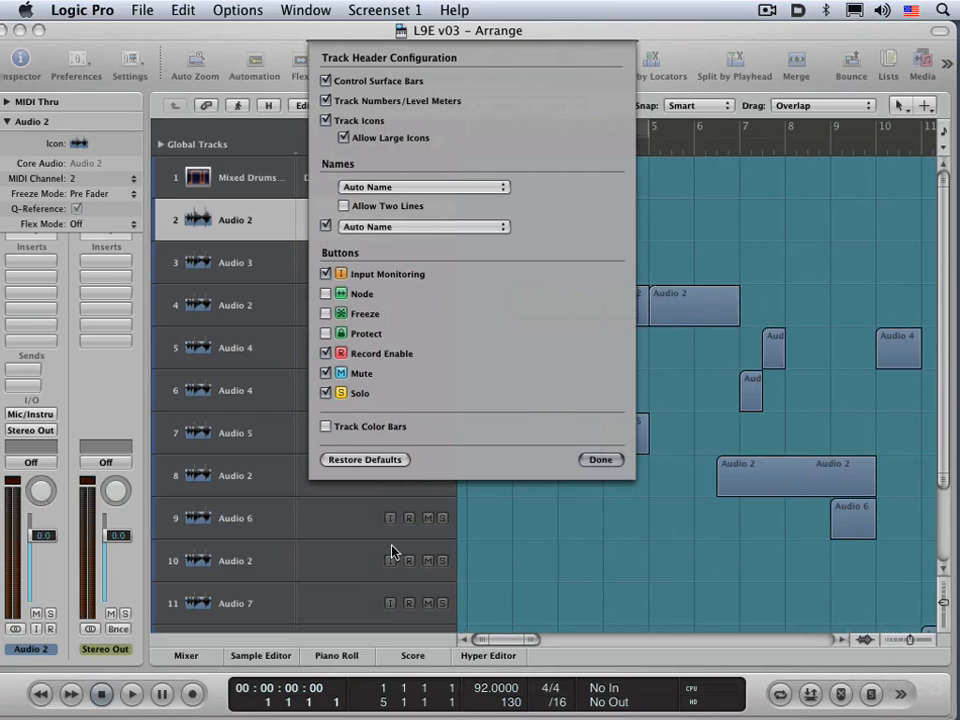
left_click(392, 187)
left_click(388, 200)
left_click(413, 228)
left_click(413, 256)
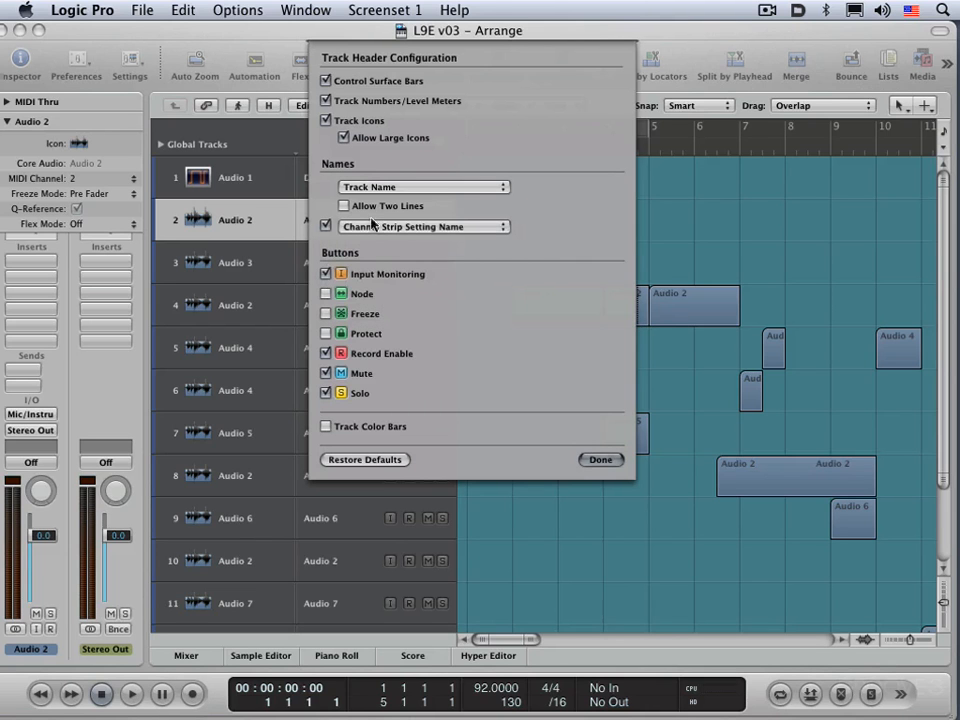
left_click(597, 459)
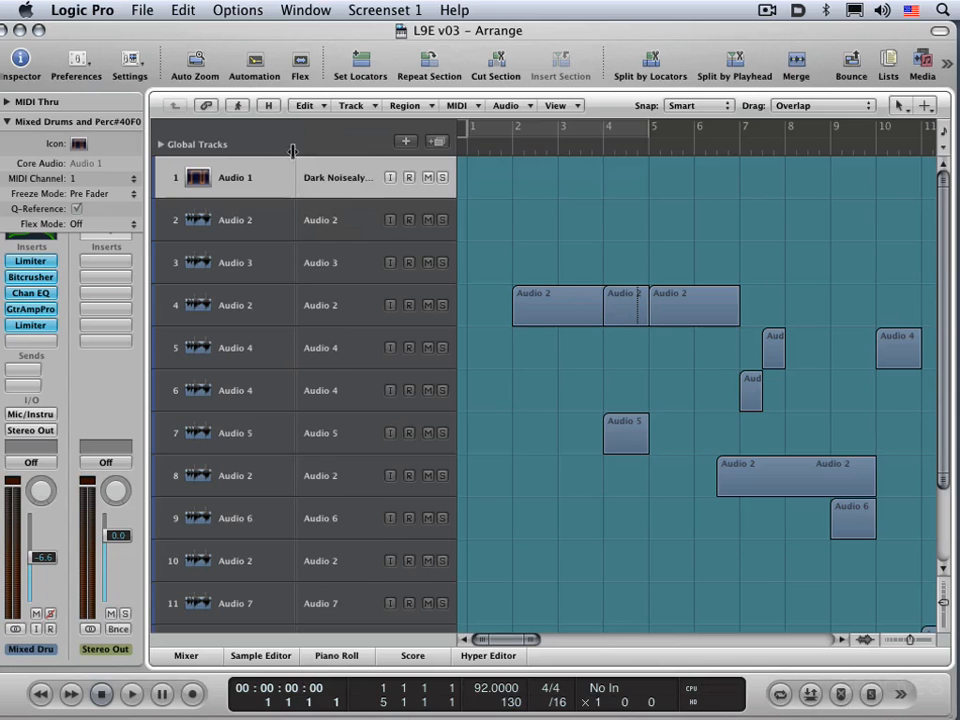
Step: Narrow the first name column to give the second more room, and slightly reduce the overall width of the track headers
mouse_move(294, 150)
left_mouse_down()
mouse_move(253, 150)
mouse_move(321, 156)
mouse_move(264, 155)
mouse_move(282, 155)
left_mouse_up()
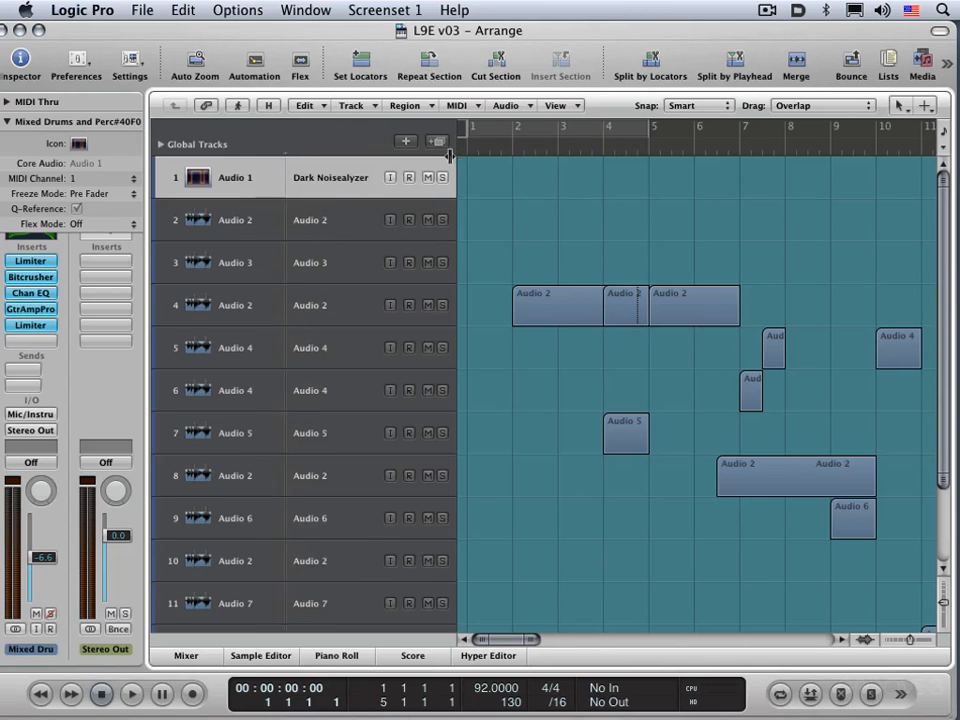
mouse_move(458, 156)
left_mouse_down()
mouse_move(372, 160)
mouse_move(447, 166)
left_mouse_up()
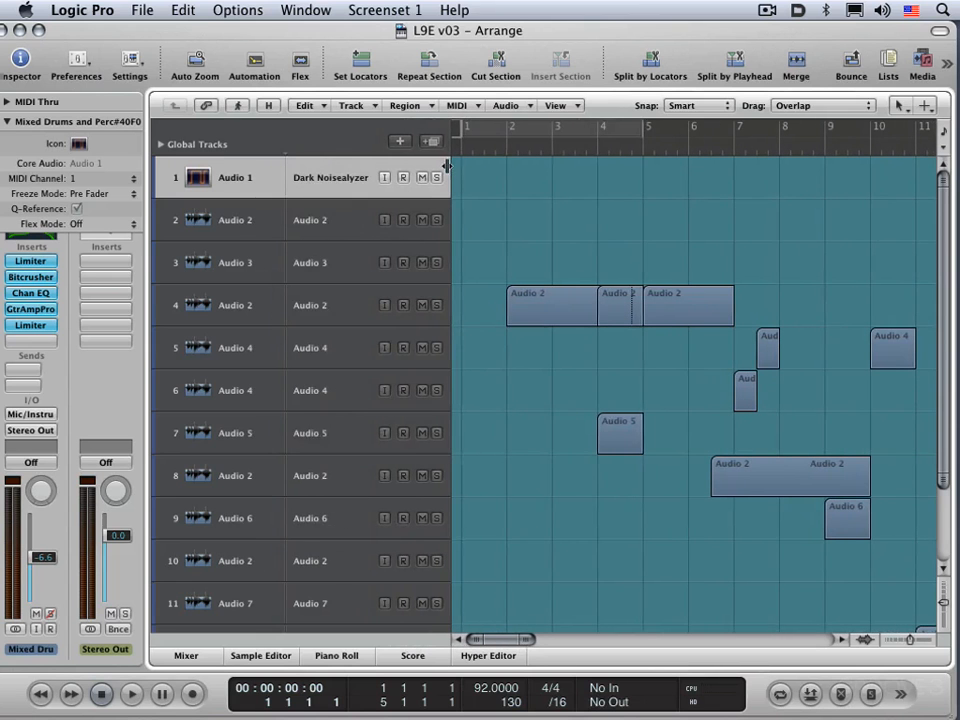
Step: Turn off the second name column in the track header configuration and finish
key("alt+t")
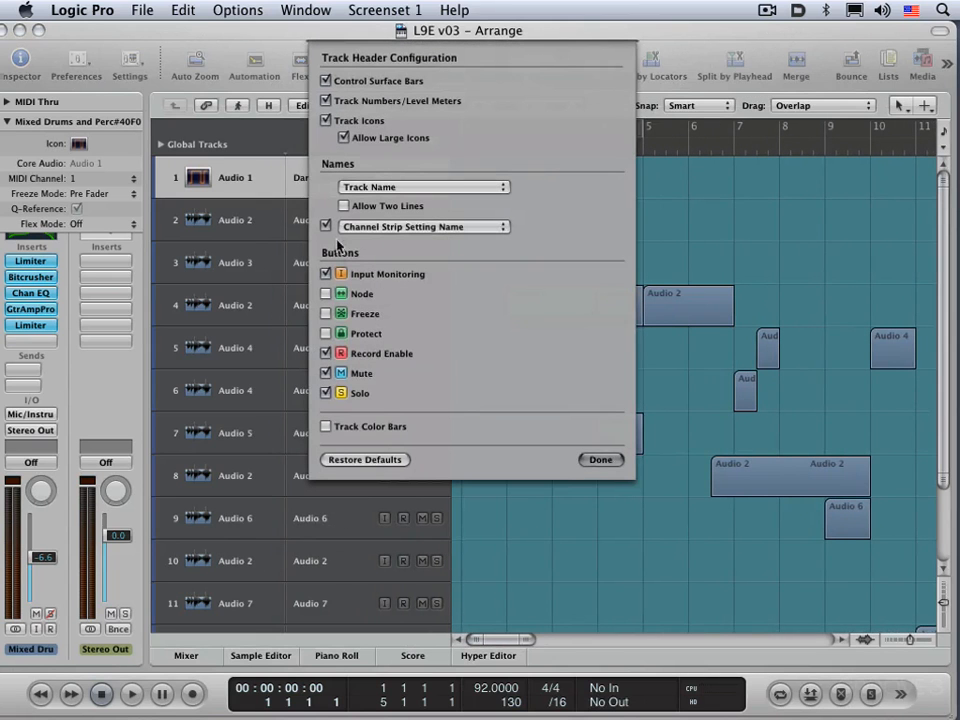
left_click(325, 227)
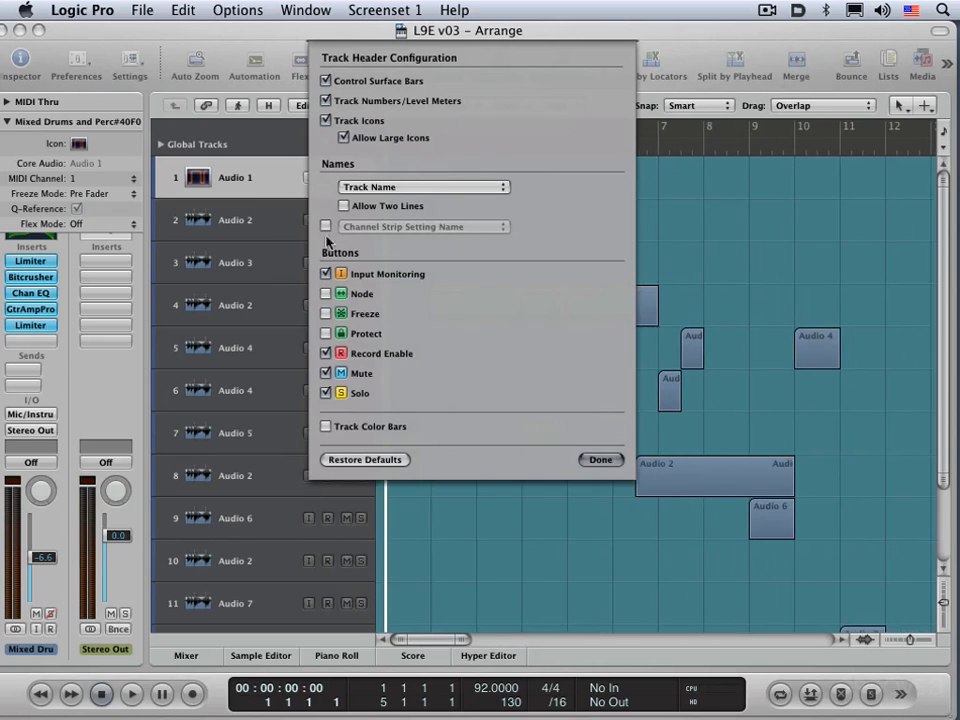
left_click(602, 460)
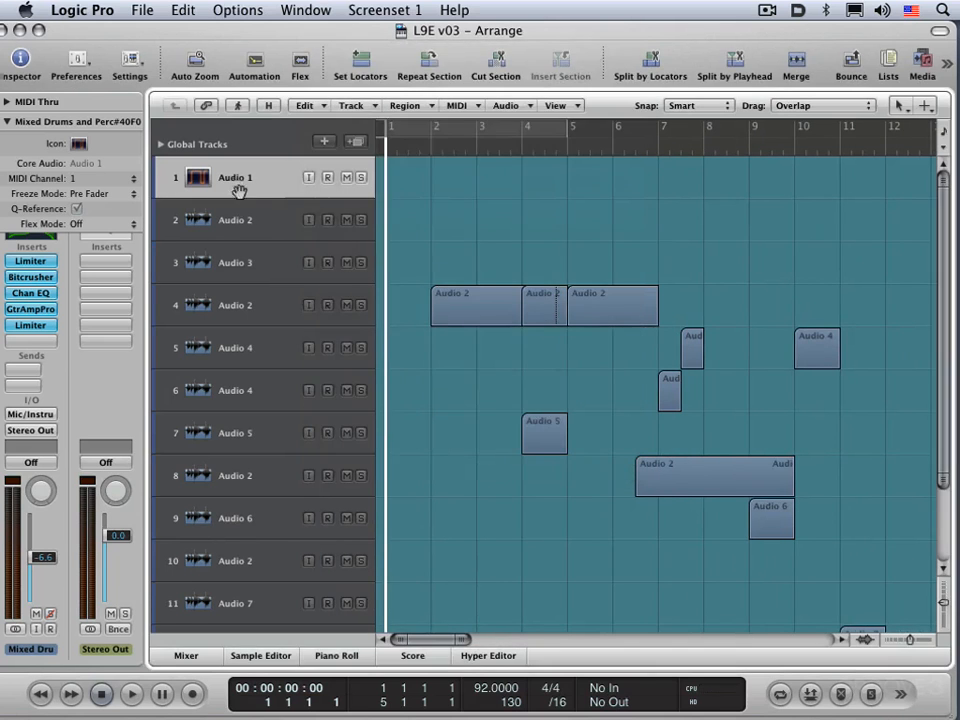
Step: Reassign track 4 to the Audio 5 channel
right_click(234, 179)
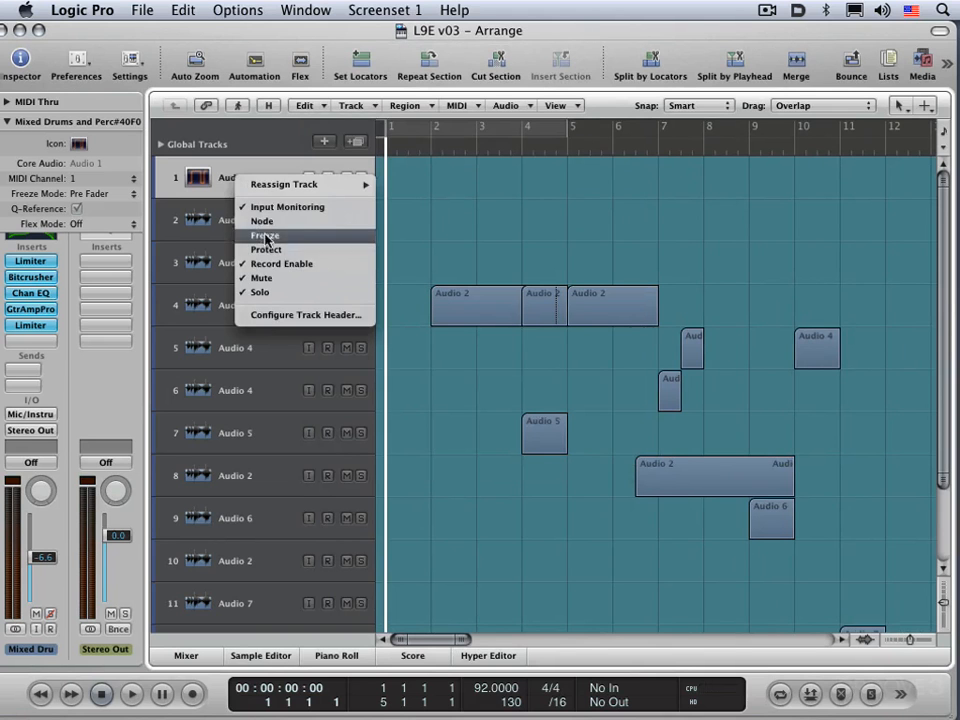
left_click(568, 190)
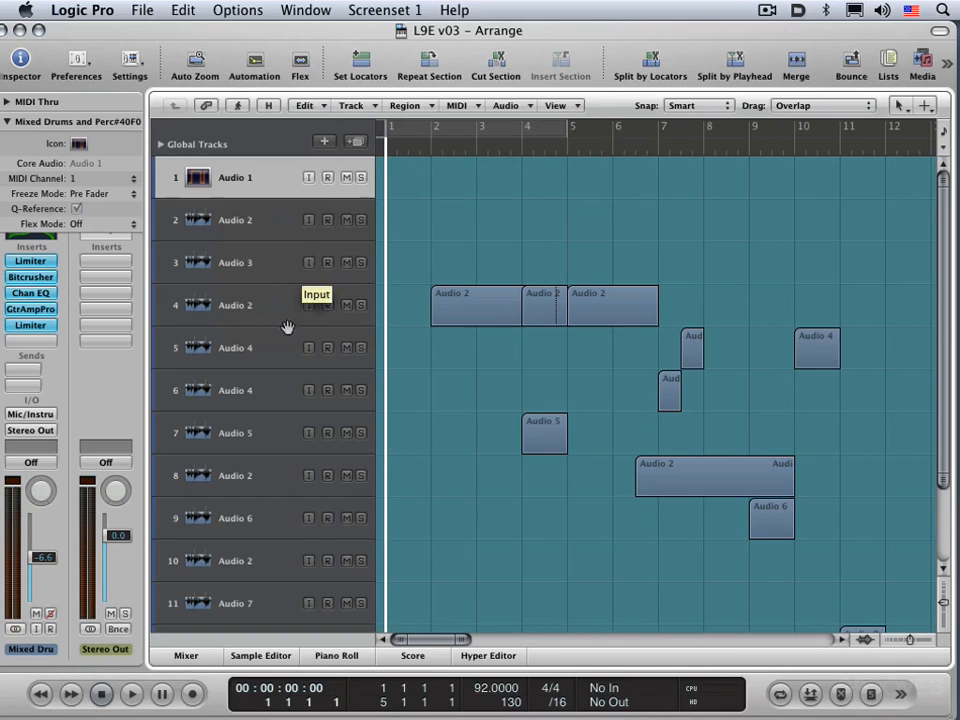
left_click(240, 302)
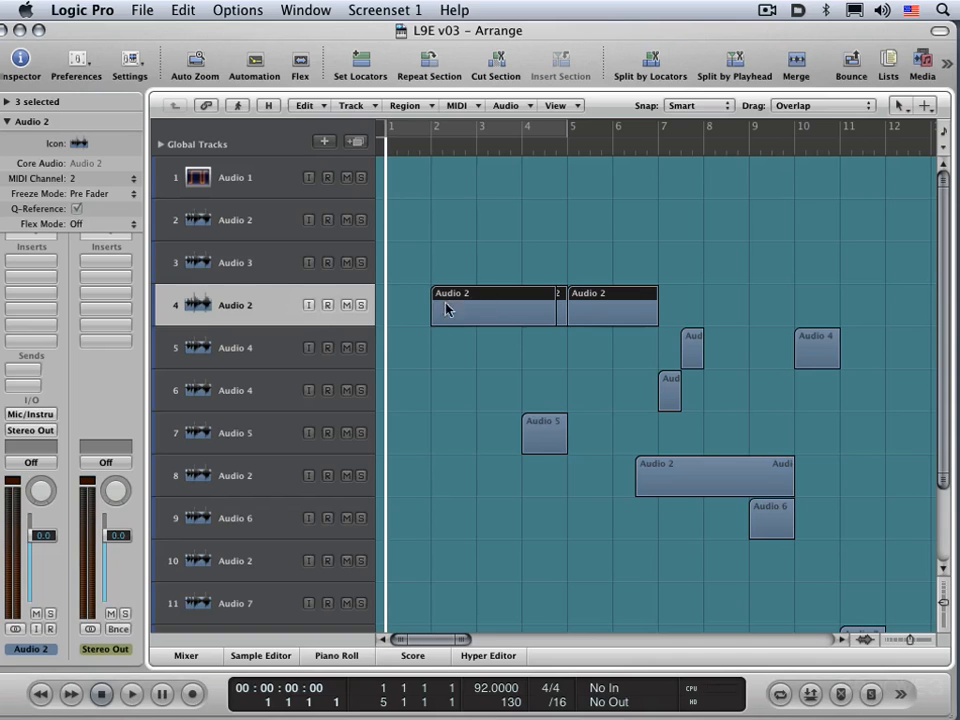
right_click(231, 303)
mouse_move(283, 314)
mouse_move(418, 308)
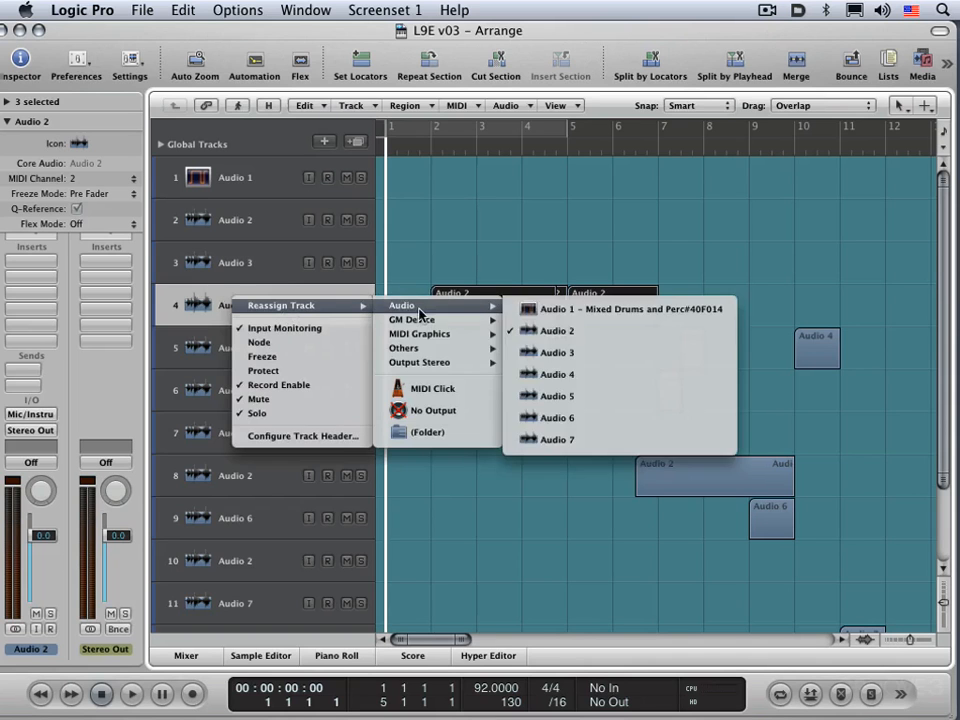
left_click(545, 395)
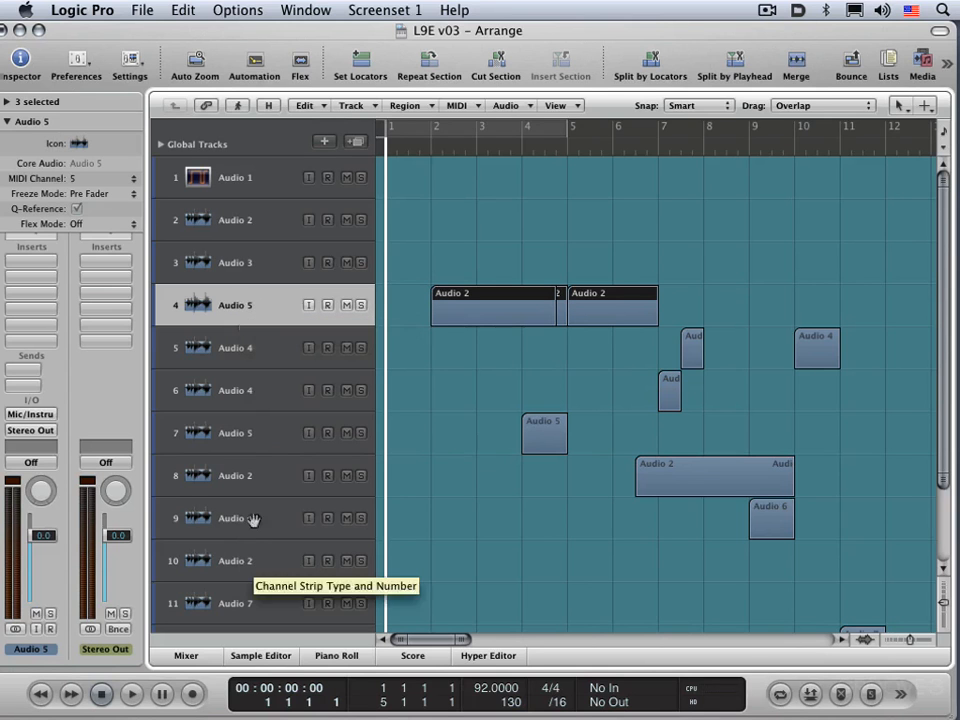
Step: Reassign track 4 to Audio 7, applying the change to all tracks that share the same track object
right_click(245, 313)
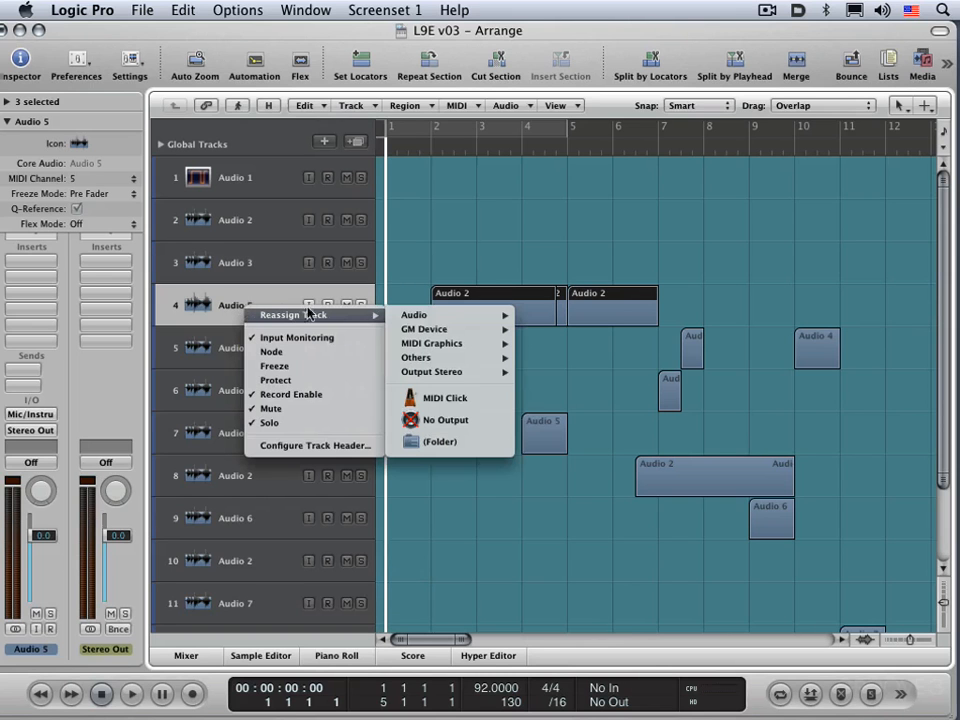
mouse_move(410, 315)
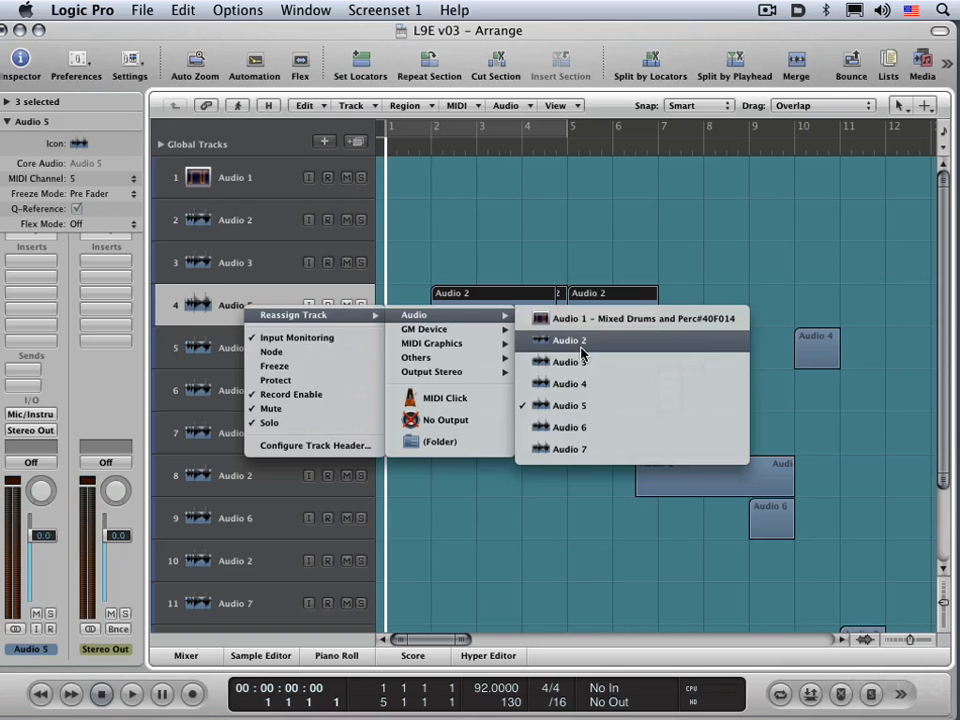
left_click(578, 452)
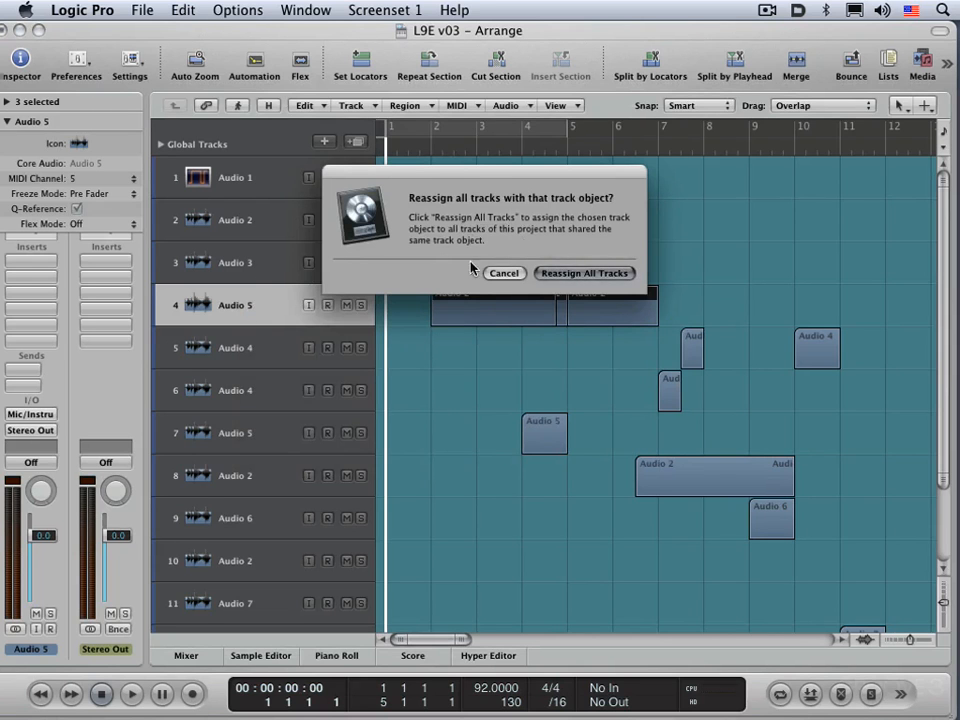
left_click(583, 273)
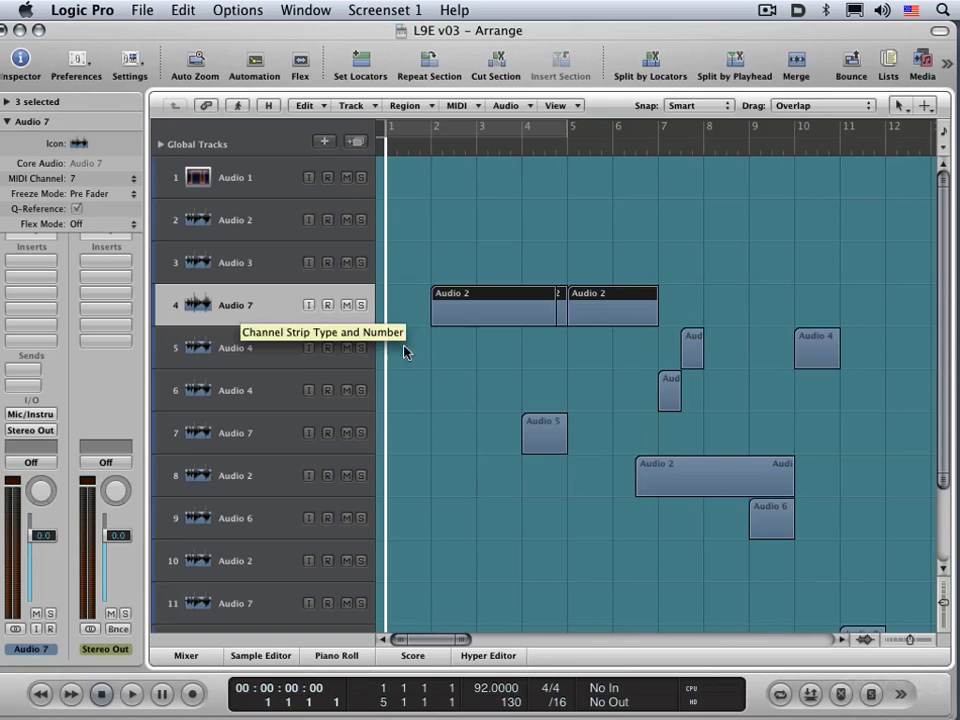
Step: Delete all regions in the arrangement and remove tracks 3 to 13, keeping only the first two tracks
key("super+a")
key("Delete")
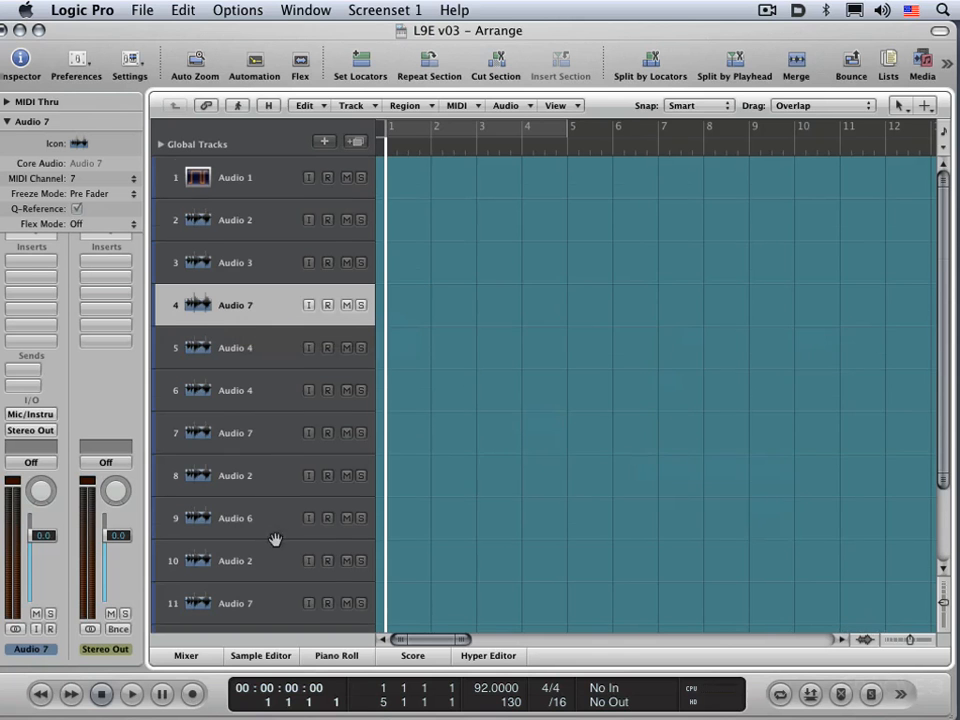
scroll(275, 545, "down", 3)
left_click(235, 565)
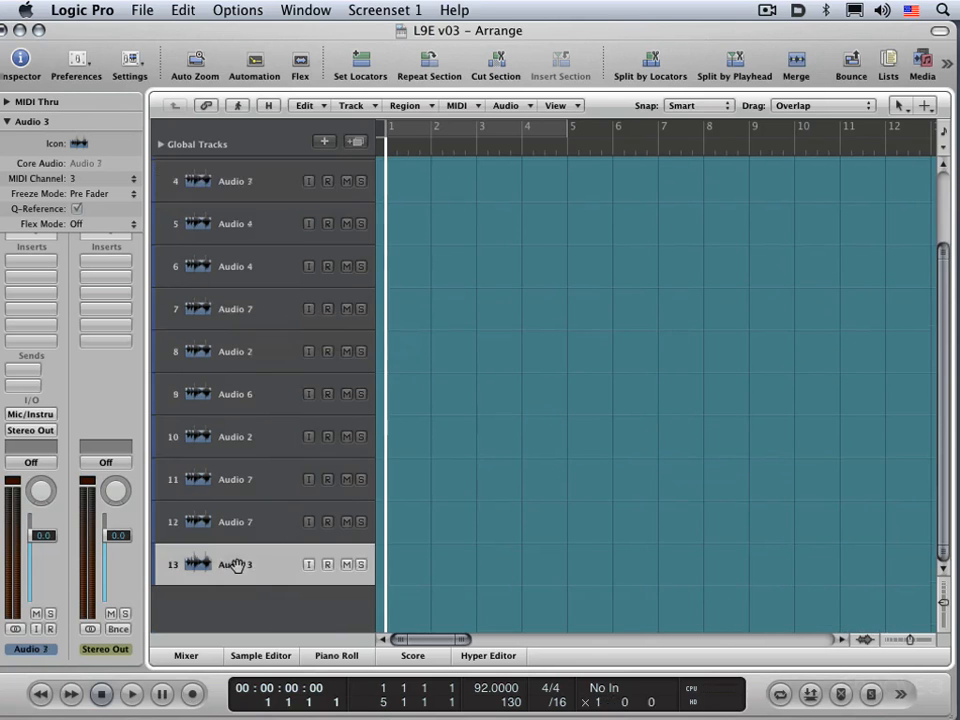
key("super+BackSpace")
key("super+BackSpace")
key("super+BackSpace")
key("super+BackSpace")
key("super+BackSpace")
key("super+BackSpace")
key("super+BackSpace")
key("super+BackSpace")
key("super+BackSpace")
key("super+BackSpace")
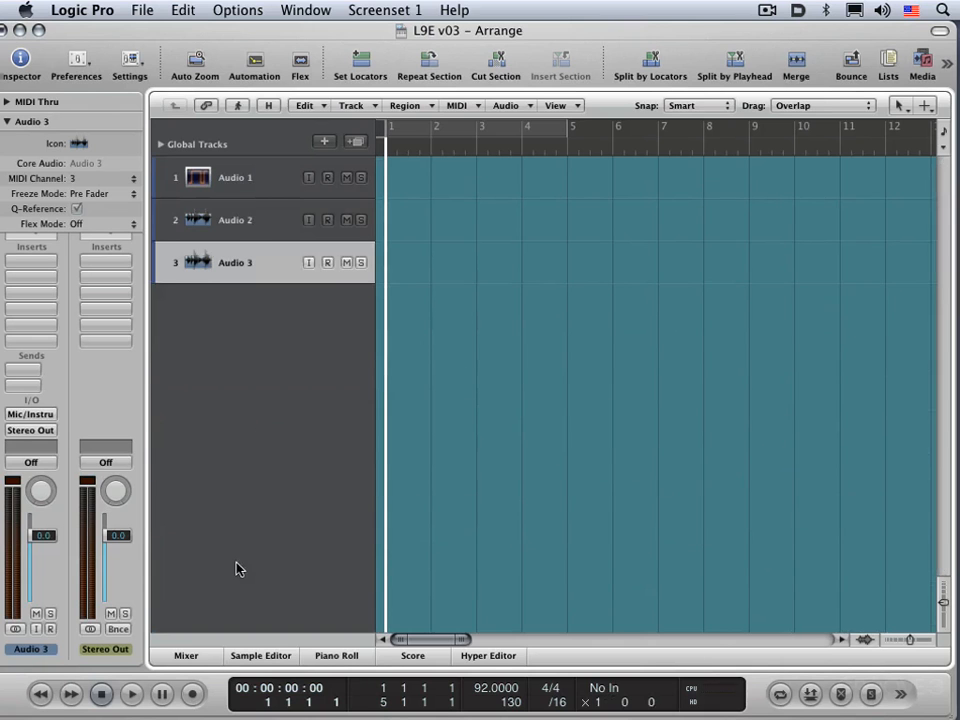
key("super+BackSpace")
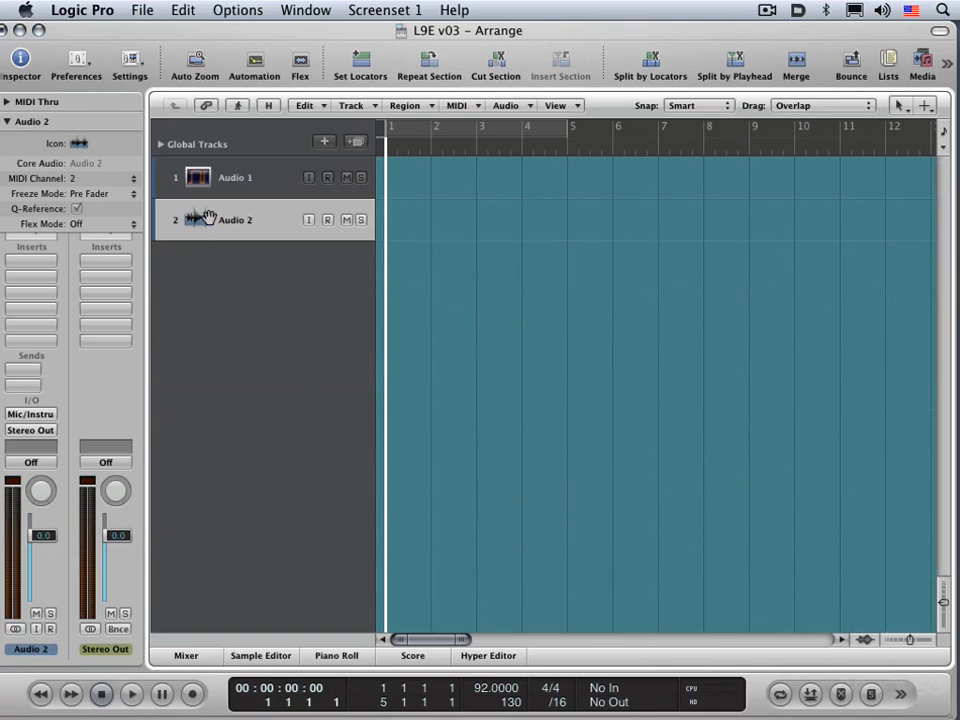
Step: Set the primary name shown in the track headers to Auto Name and finish the configuration
key("super+Tab")
right_click(233, 228)
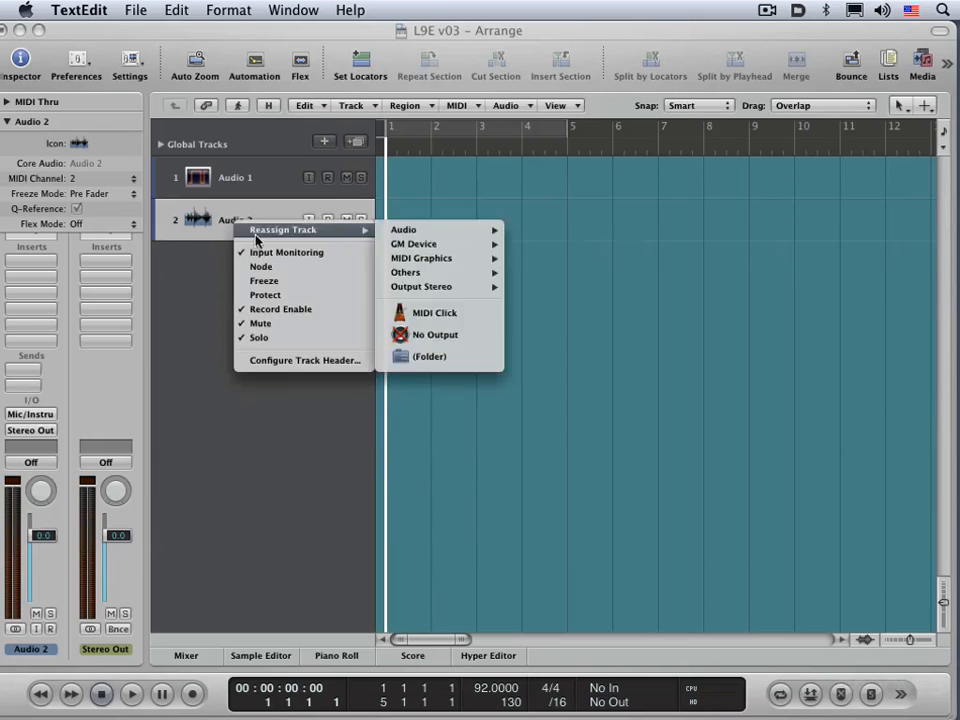
left_click(289, 361)
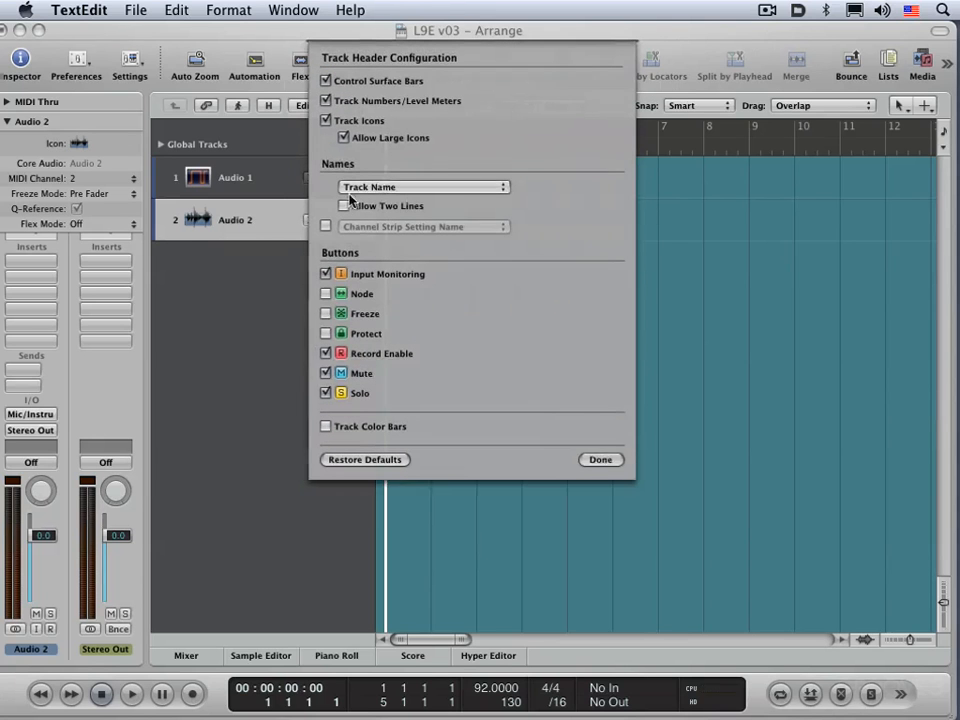
left_click(396, 187)
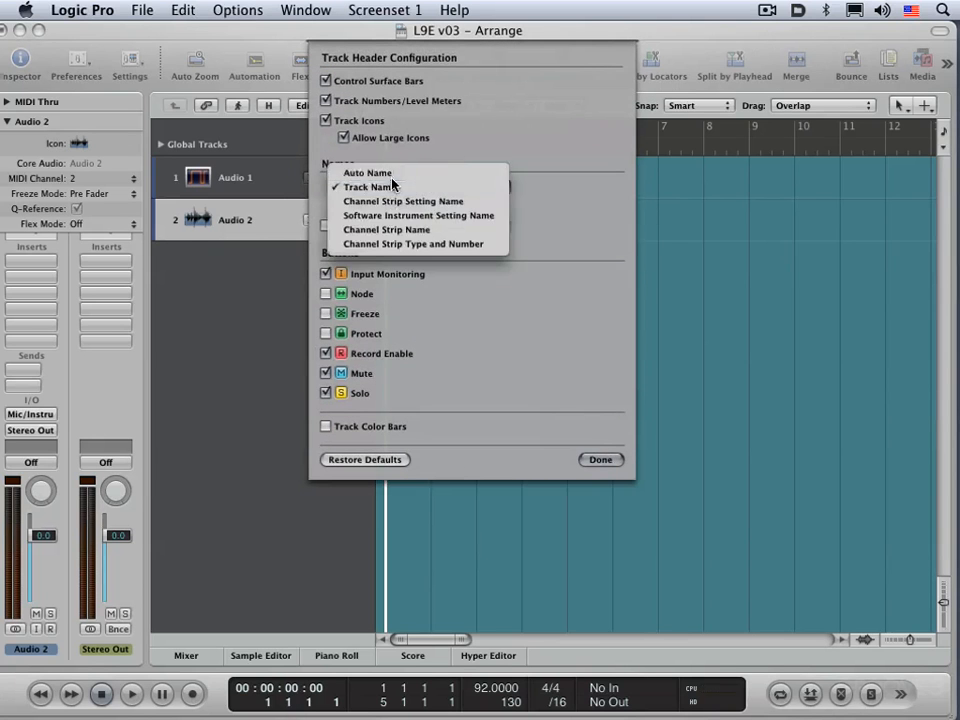
left_click(390, 171)
left_click(600, 459)
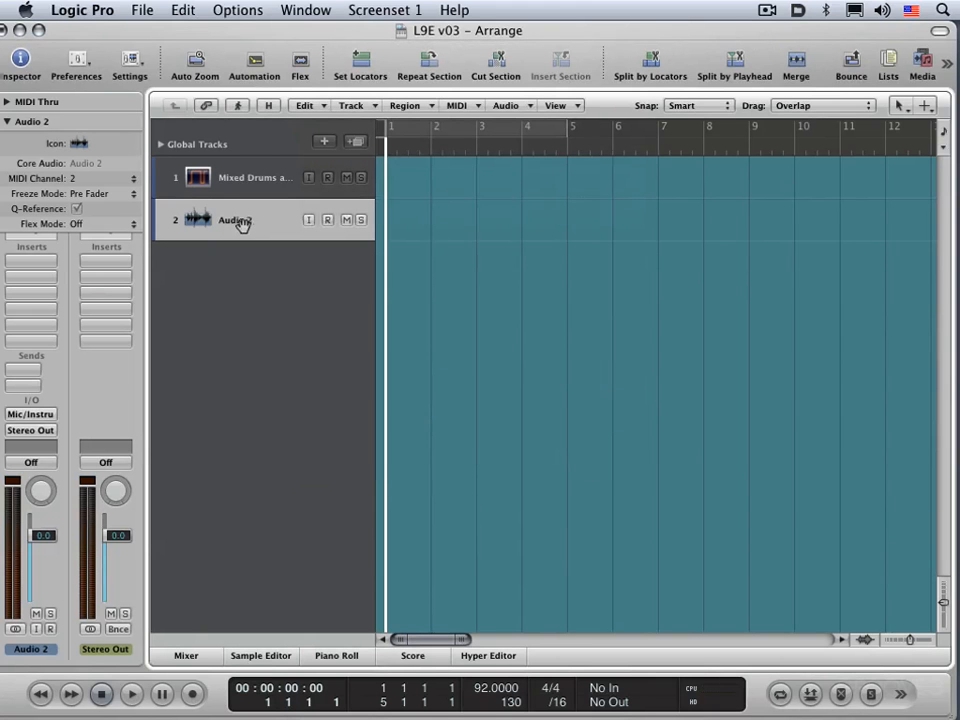
Step: Rename track 2 as Vocals and check how its name appears on the channel strip in the Mixer
double_click(242, 222)
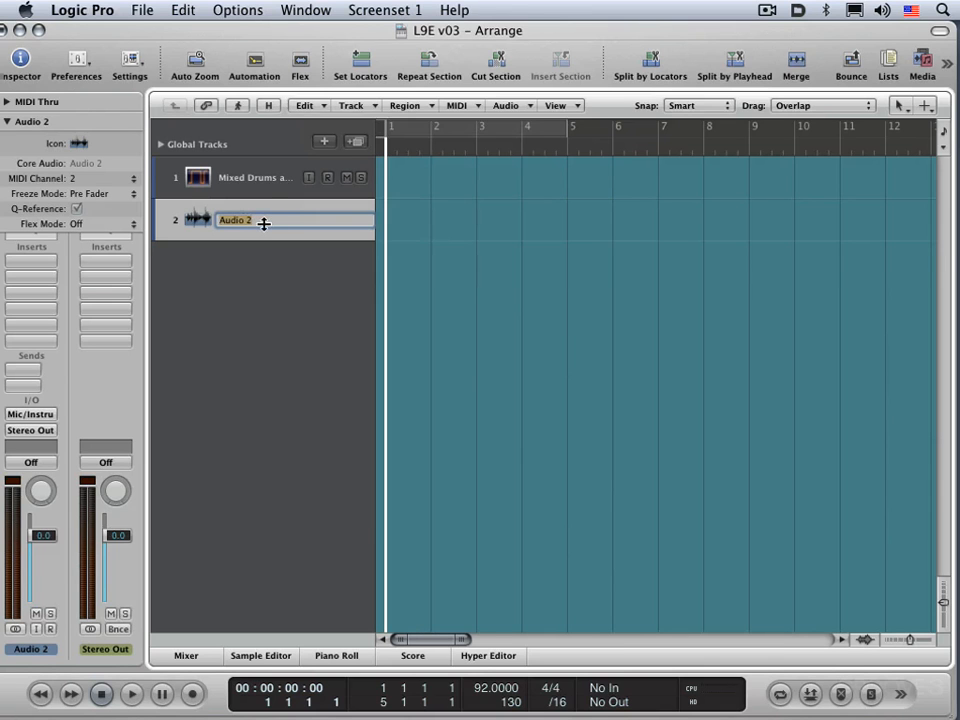
type("Vocals")
key("Return")
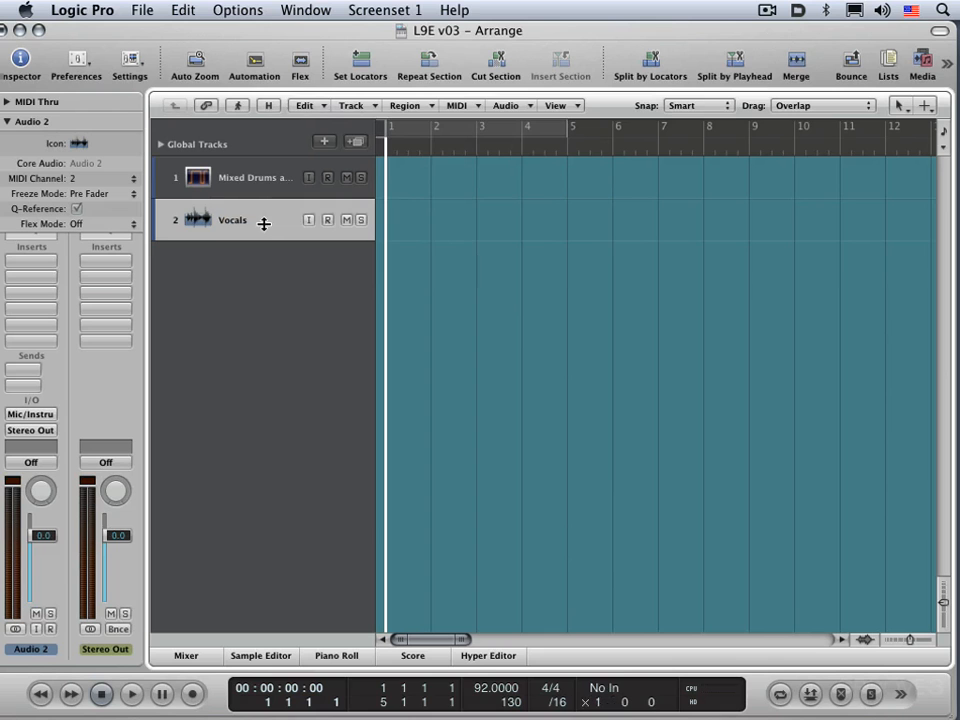
left_click(228, 177)
left_click(232, 220)
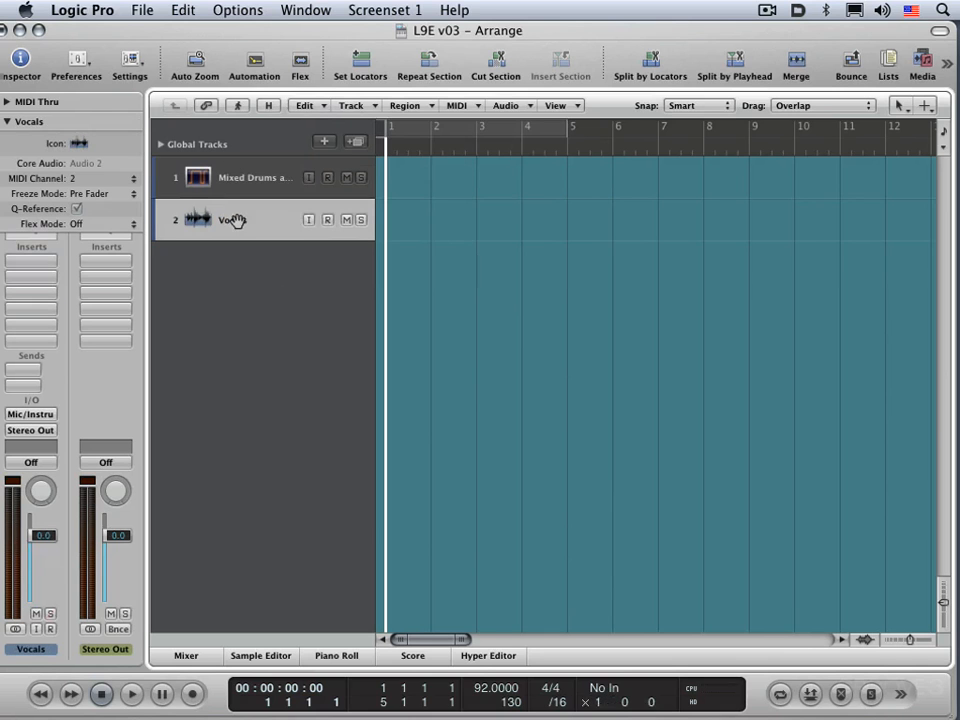
left_click(189, 177)
left_click(230, 225)
key("x")
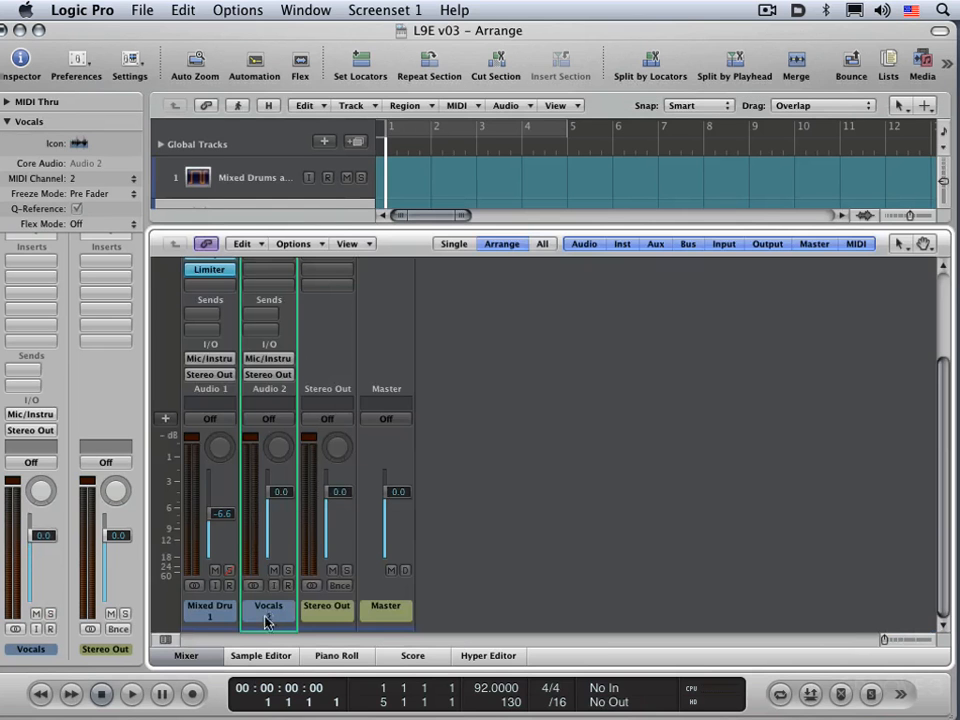
key("x")
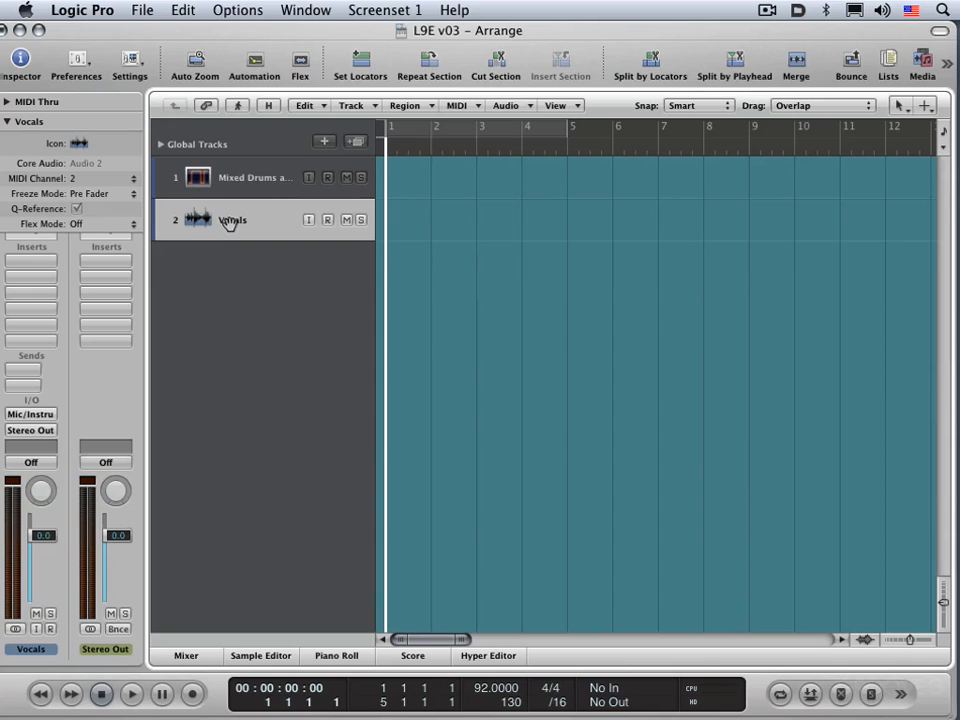
Step: Add two more tracks sharing the Vocals channel strip, and make the Mixer show all tracks with the same channel strip/instrument
left_click(356, 142)
left_click(357, 143)
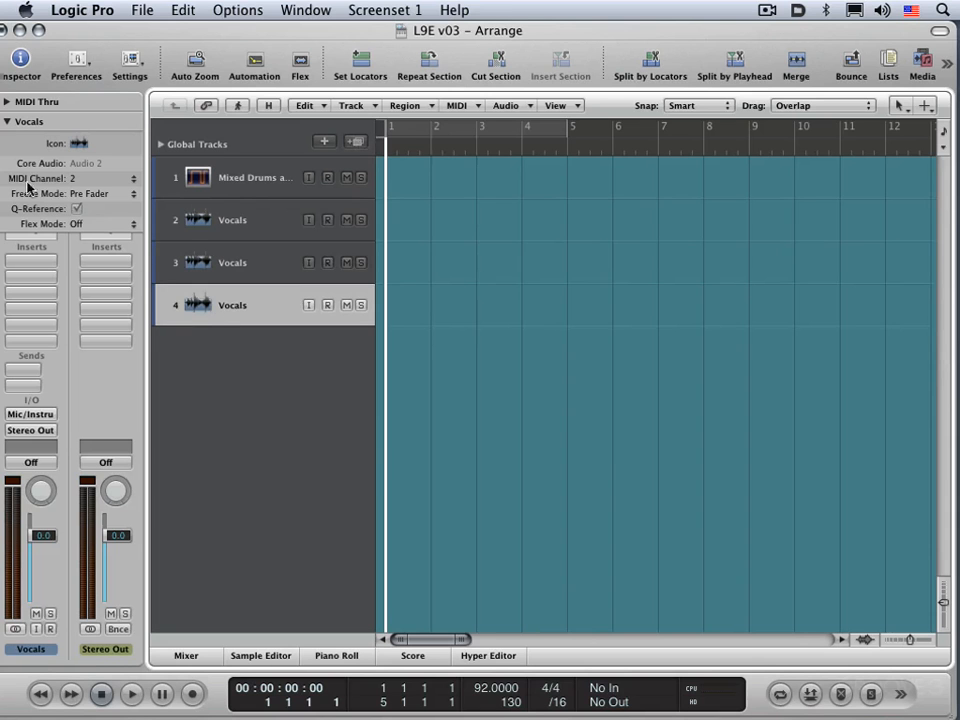
key("x")
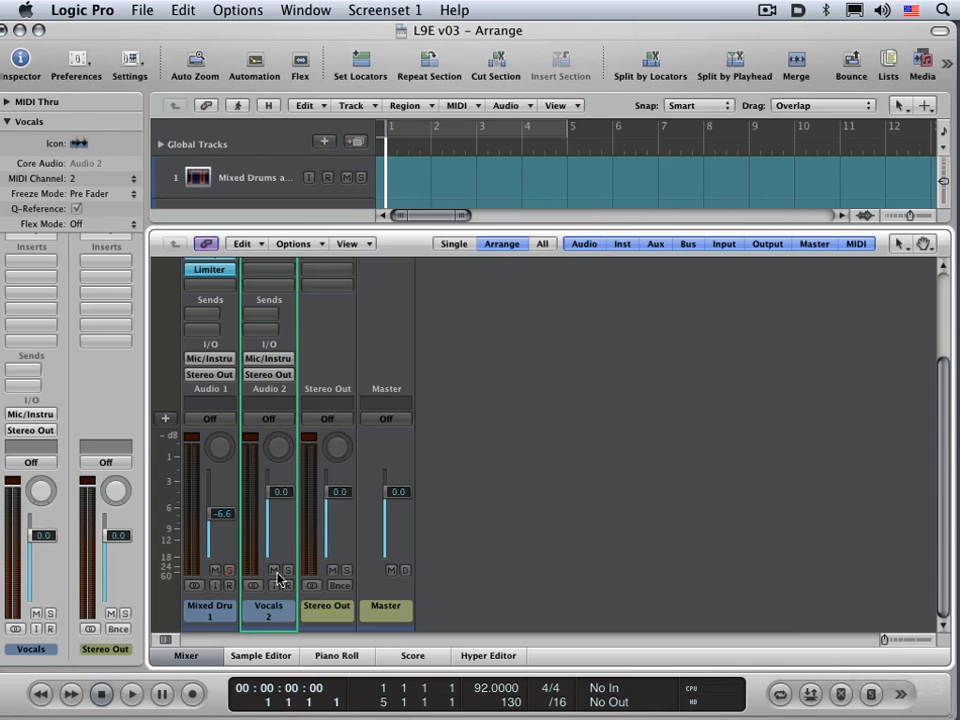
left_click(368, 246)
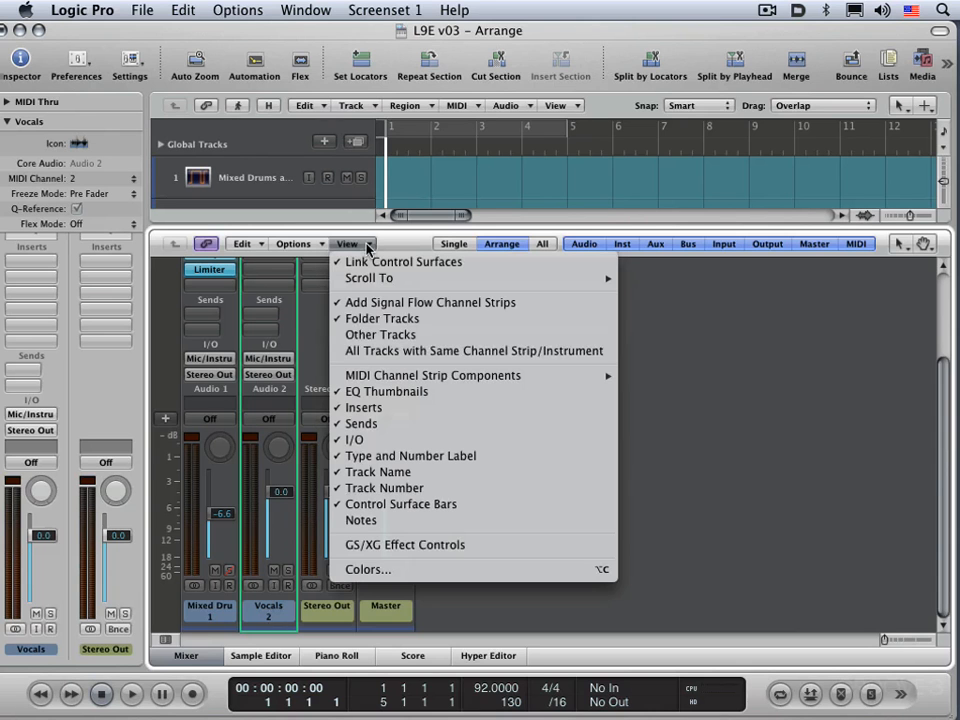
left_click(397, 352)
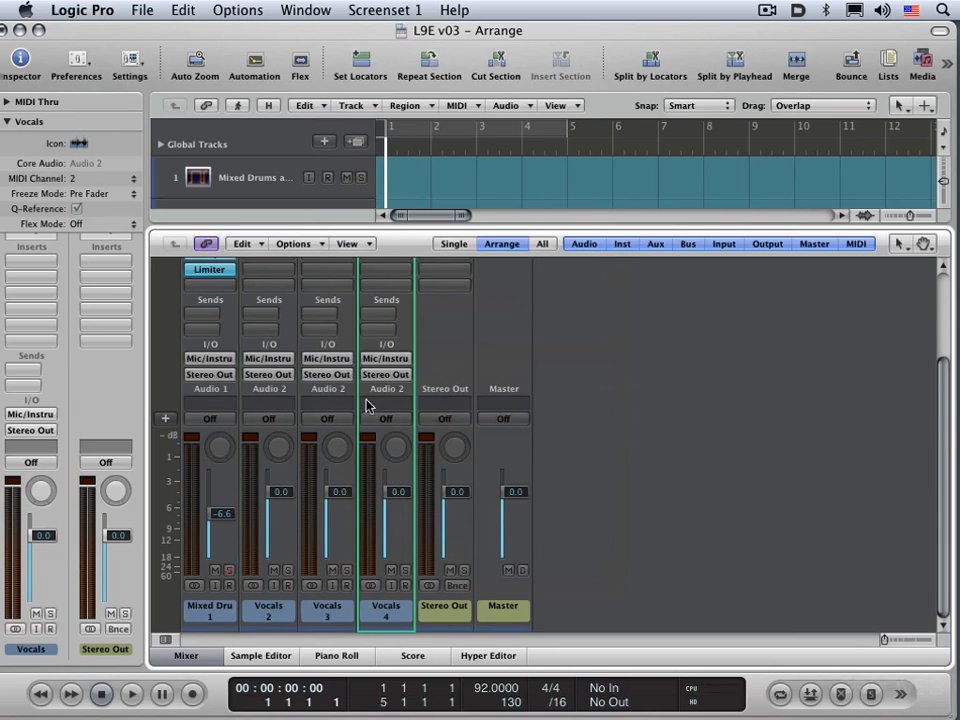
key("x")
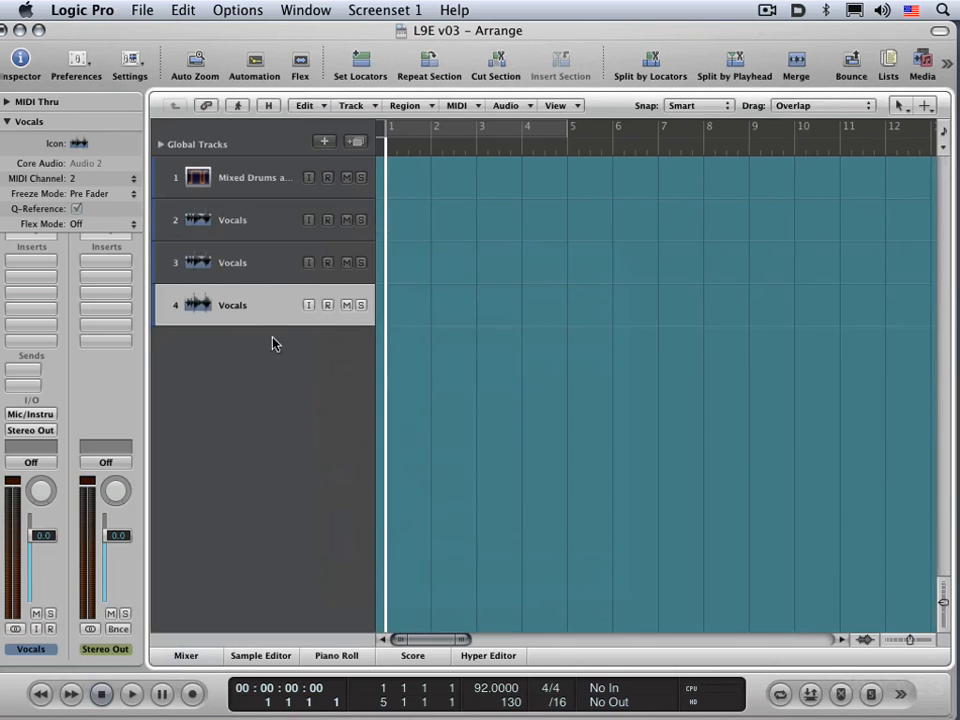
Step: Give track 2 its own track name, ld vcl
double_click(241, 221)
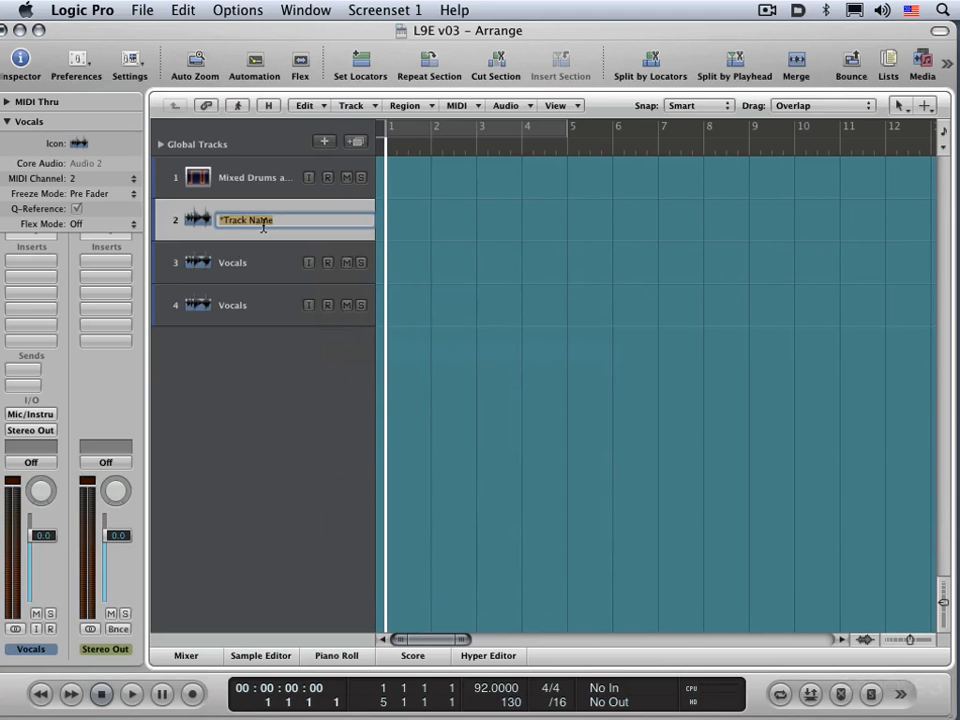
key("BackSpace")
type("ld vcl")
key("Return")
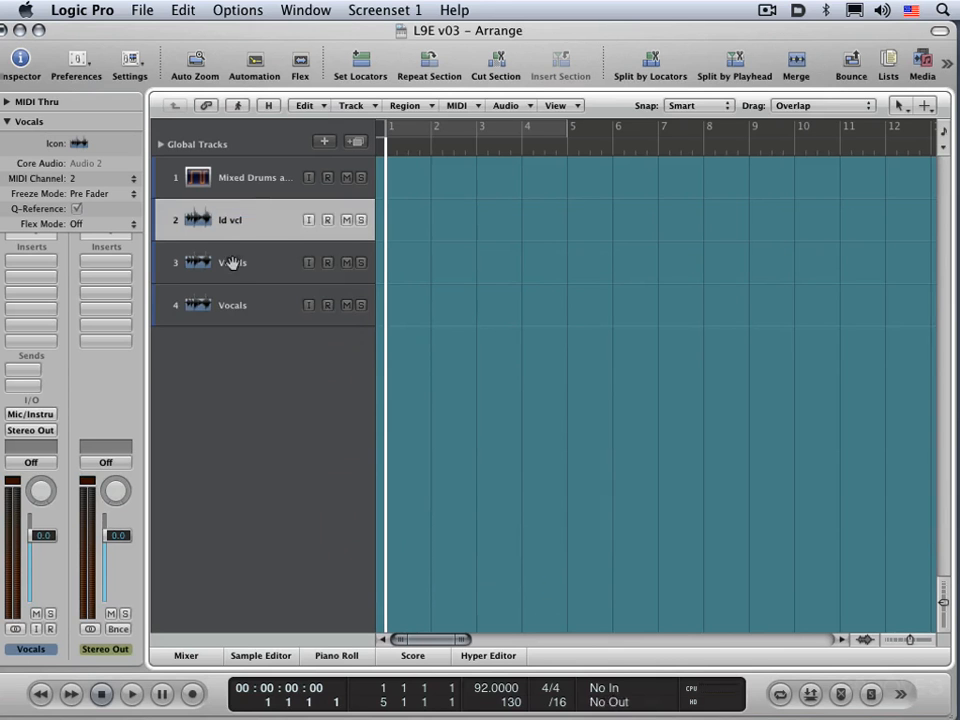
Step: Name track 3 BG vcl and track 4 BG vcl alt
double_click(231, 262)
type("BC")
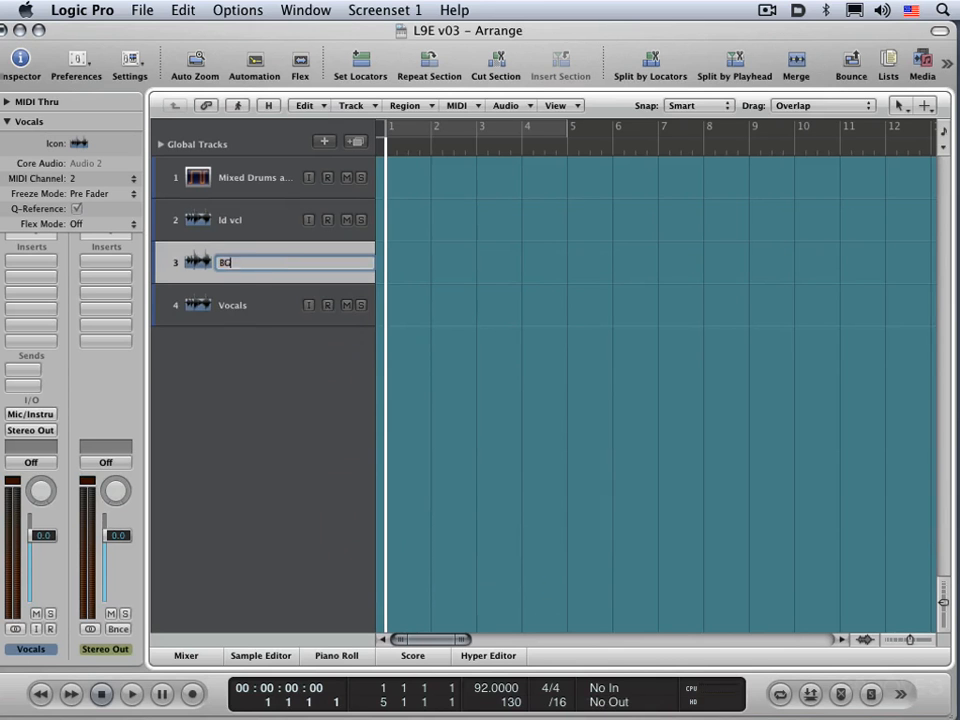
type(" vcl")
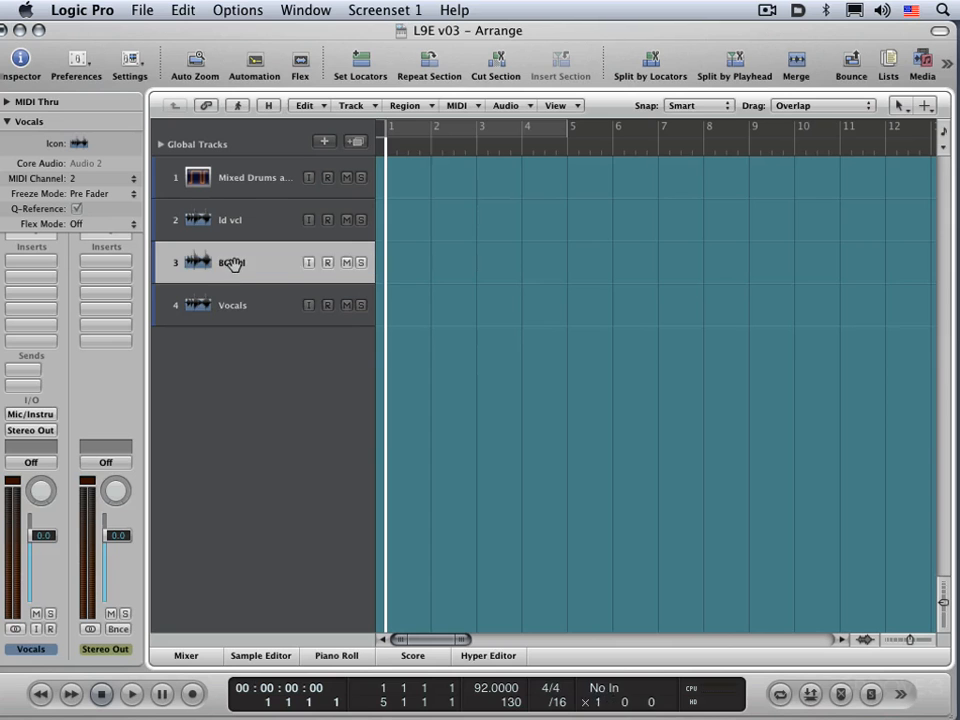
key("Return")
double_click(238, 306)
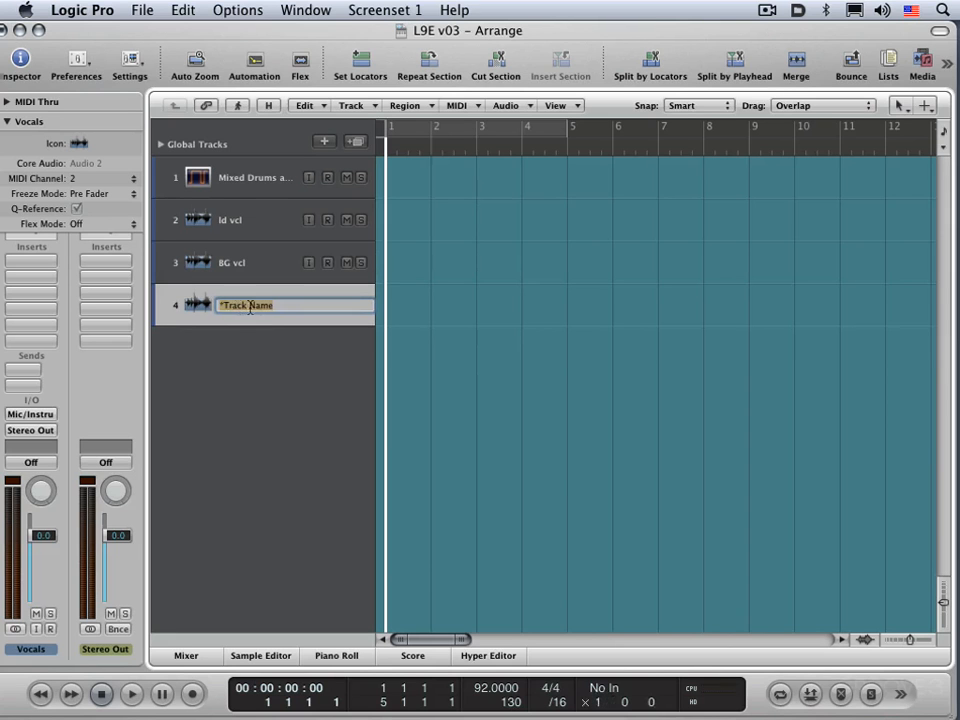
type("BG vcl alt")
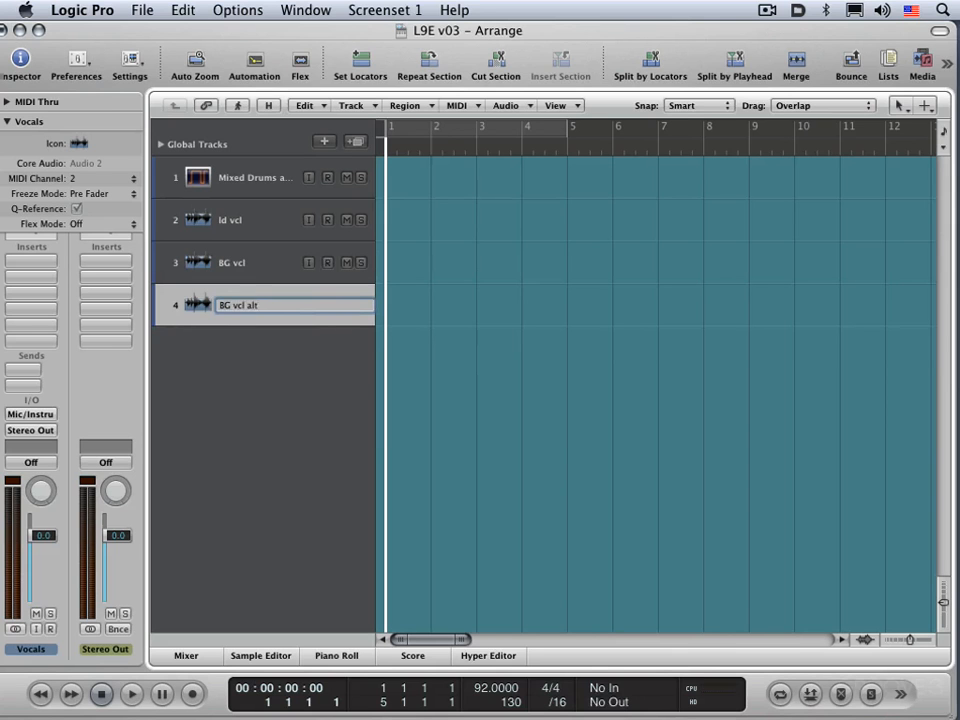
key("Return")
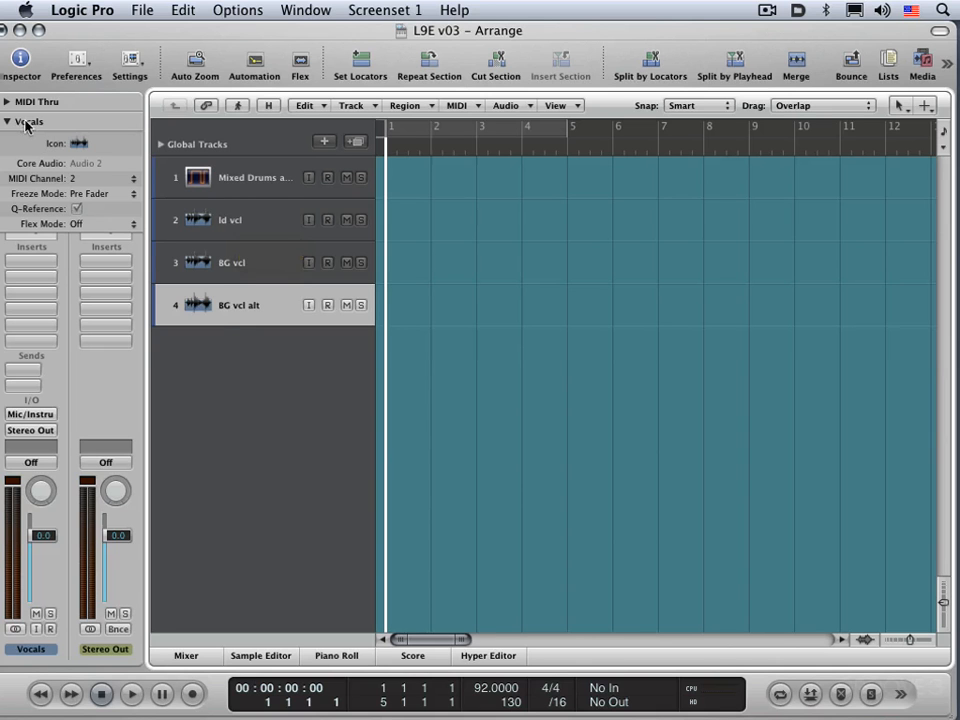
key("x")
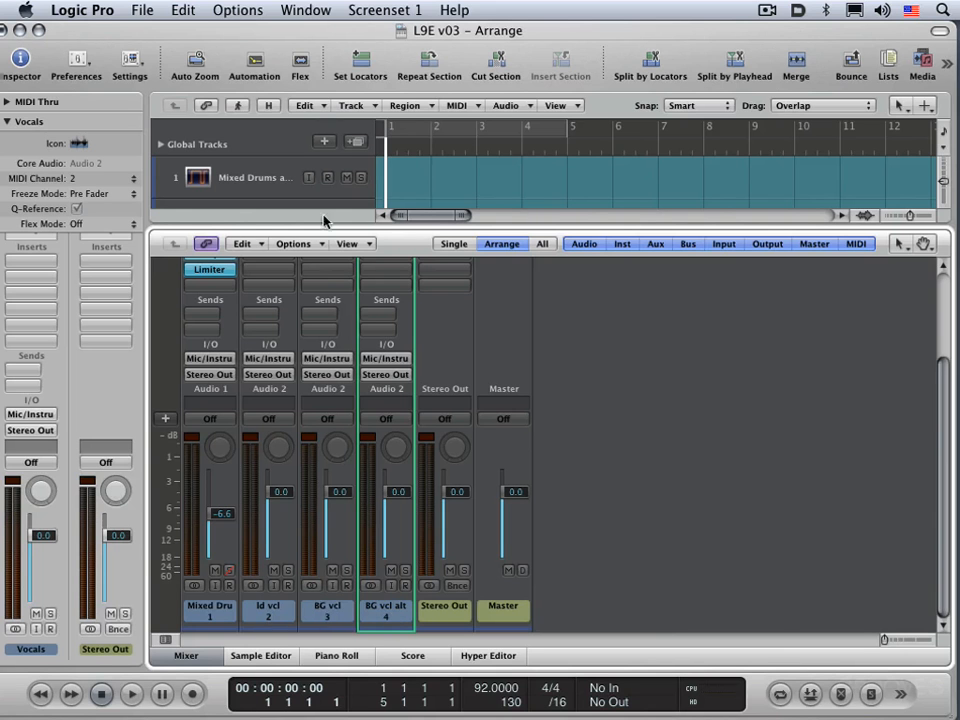
left_click(369, 245)
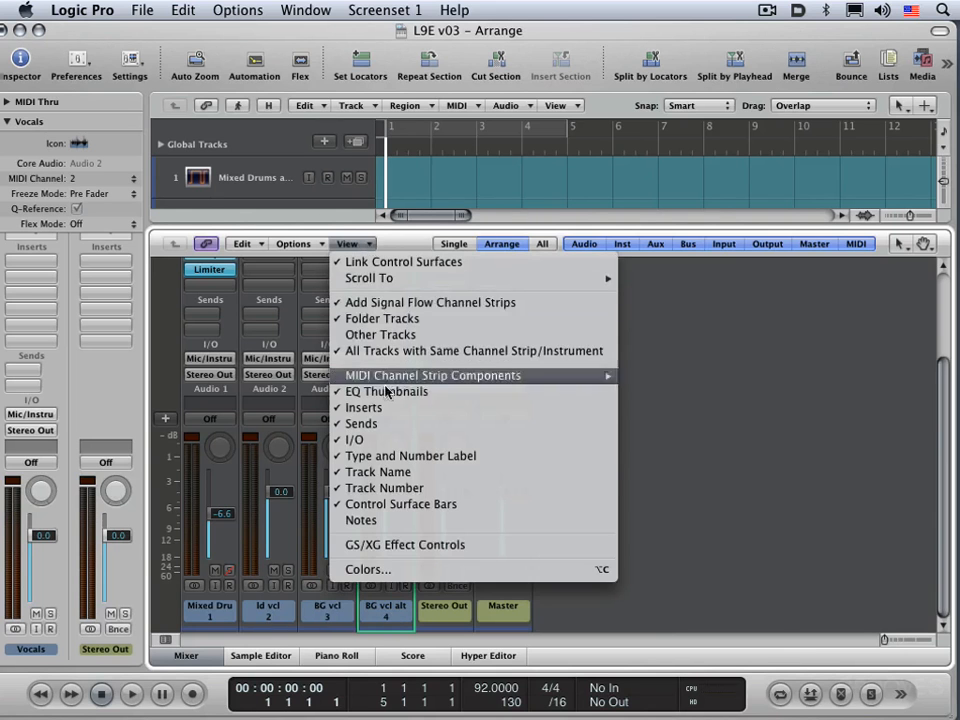
left_click(404, 476)
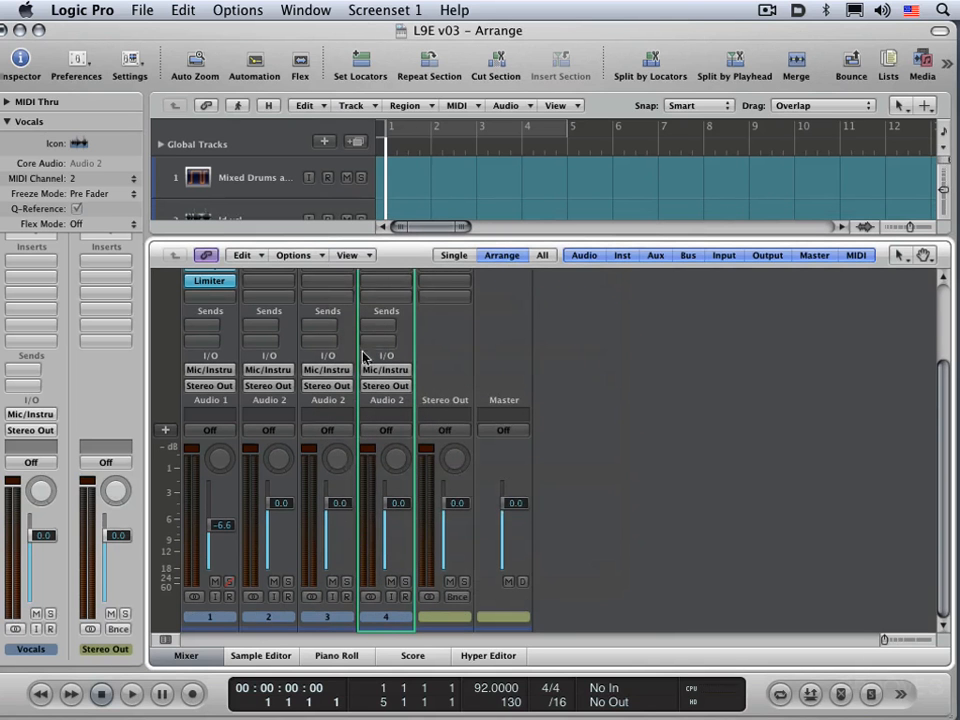
left_click(352, 256)
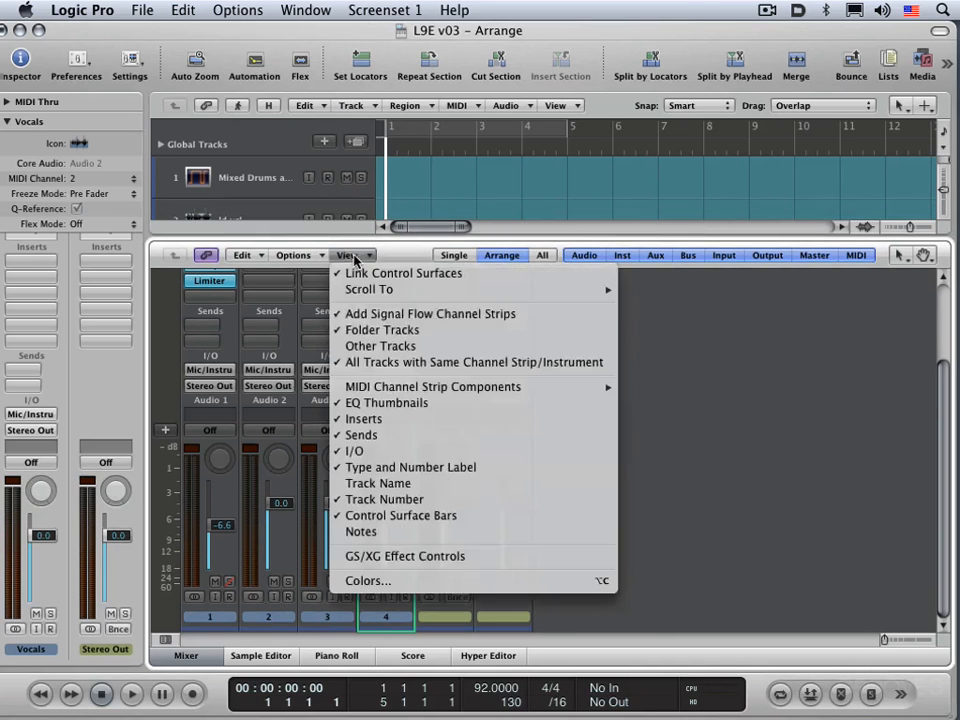
left_click(374, 484)
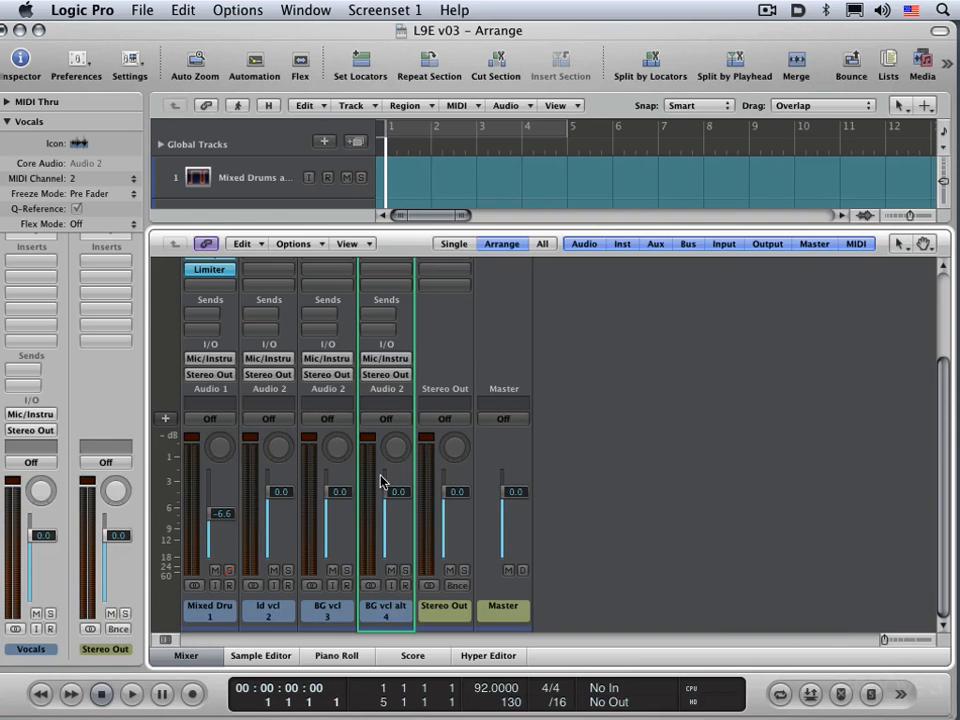
key("x")
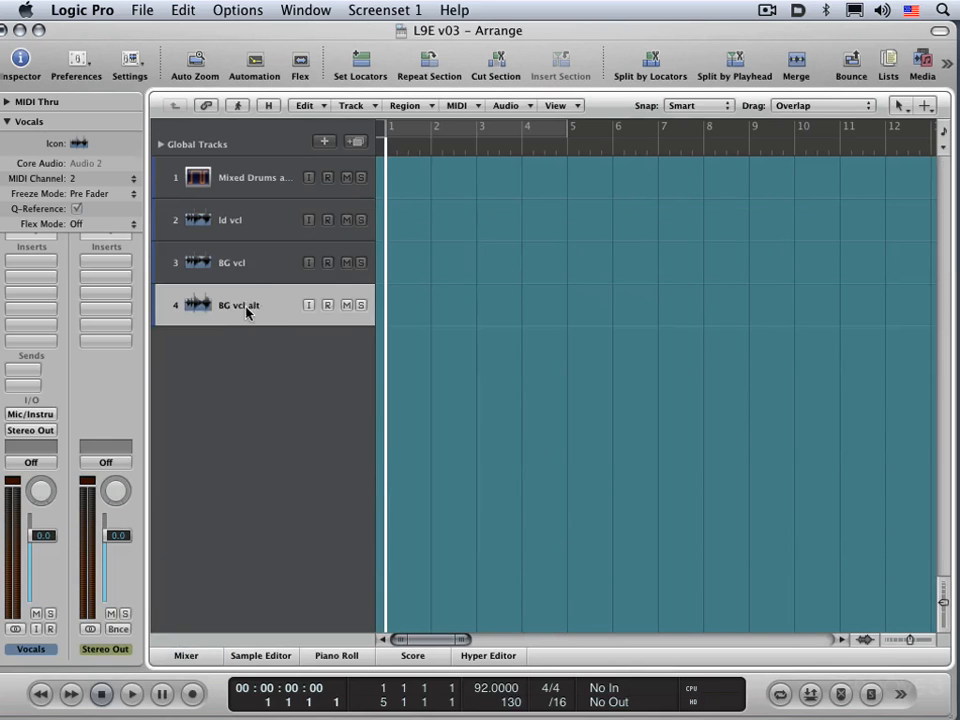
Step: Show Track Name as an additional name in the track headers, and widen the name column and headers to fit both names
right_click(264, 312)
left_click(289, 445)
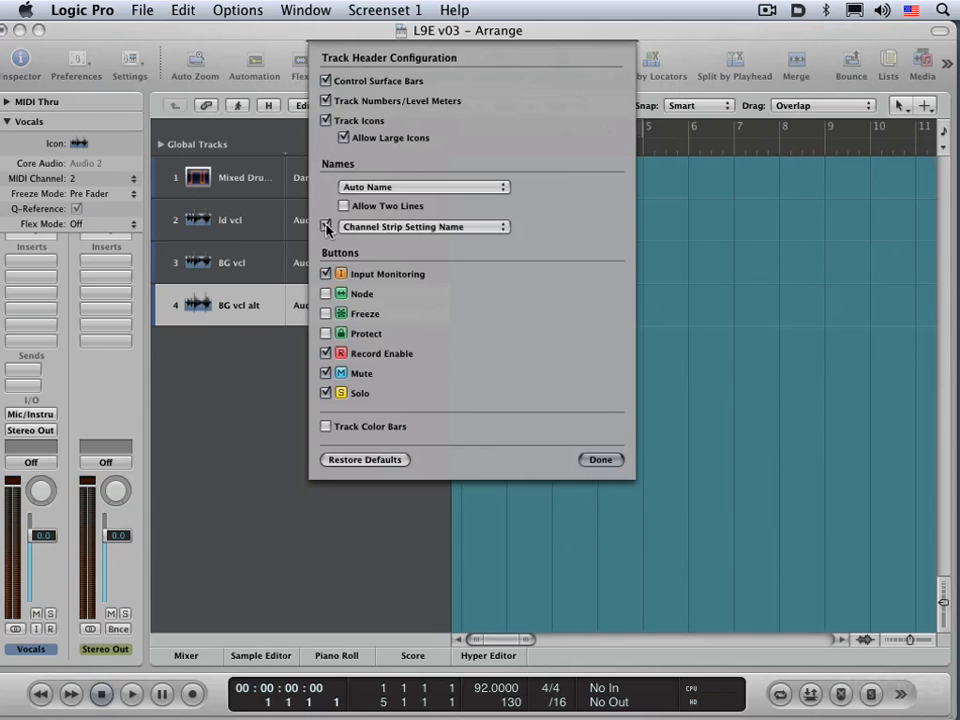
left_click(420, 227)
left_click(383, 213)
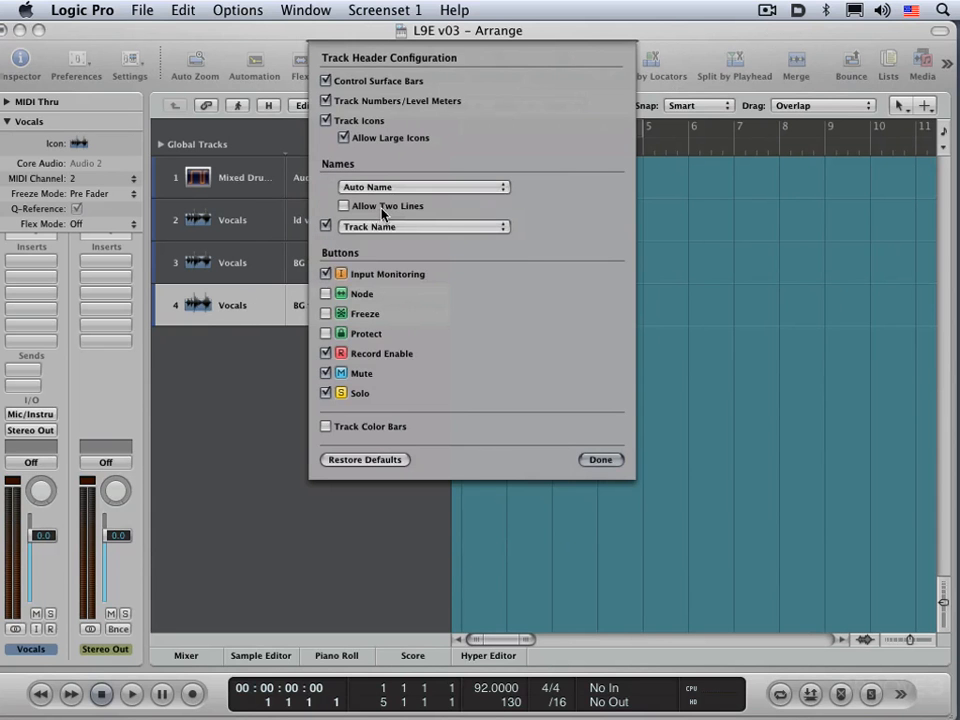
left_click(600, 460)
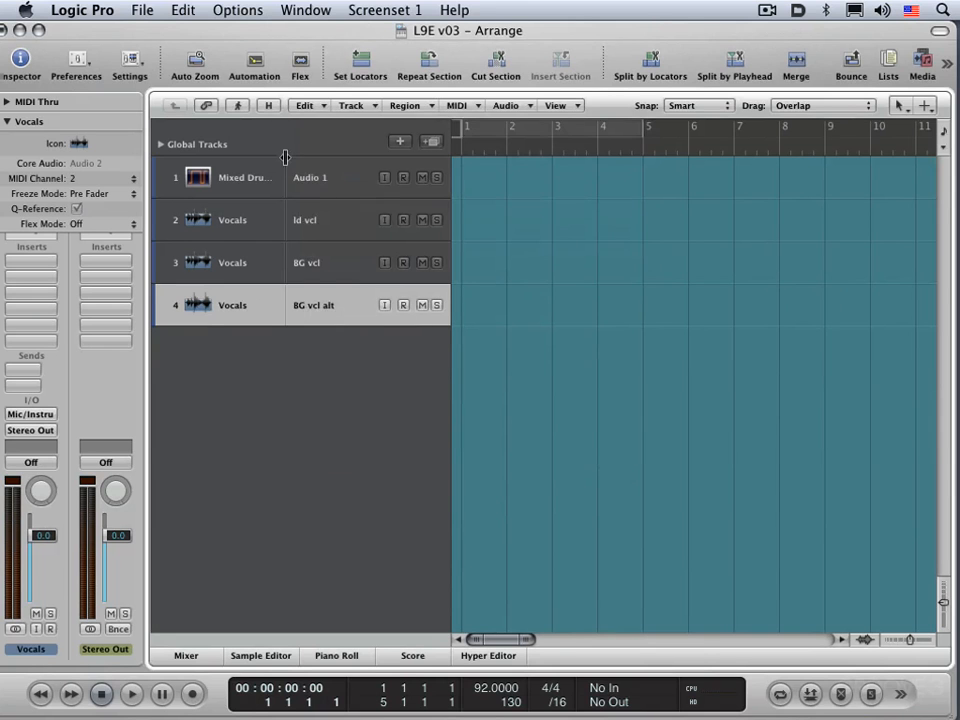
left_click_drag(285, 157, 340, 157)
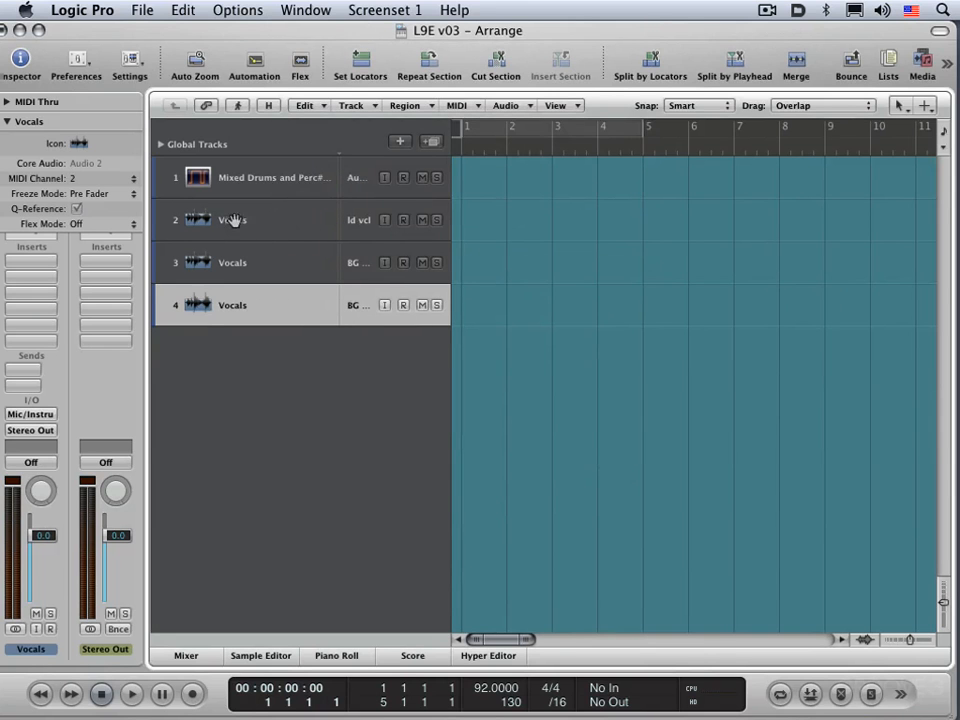
left_click_drag(450, 157, 585, 169)
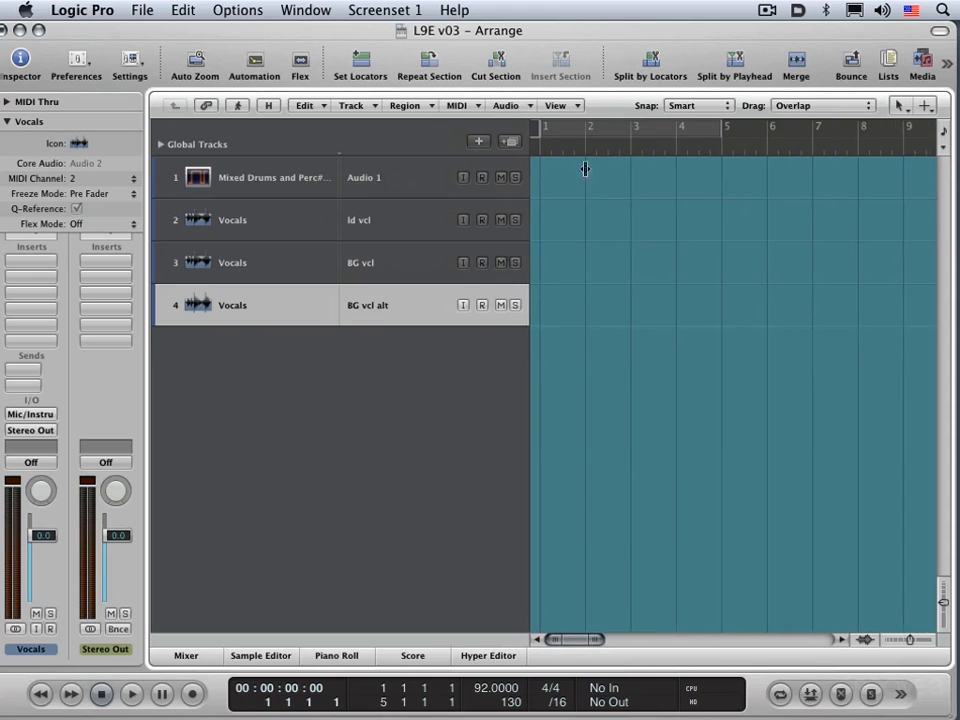
Step: Compare the shared channel strip name with the individual track names across tracks 2, 3 and 4
left_click(216, 218)
left_click(221, 260)
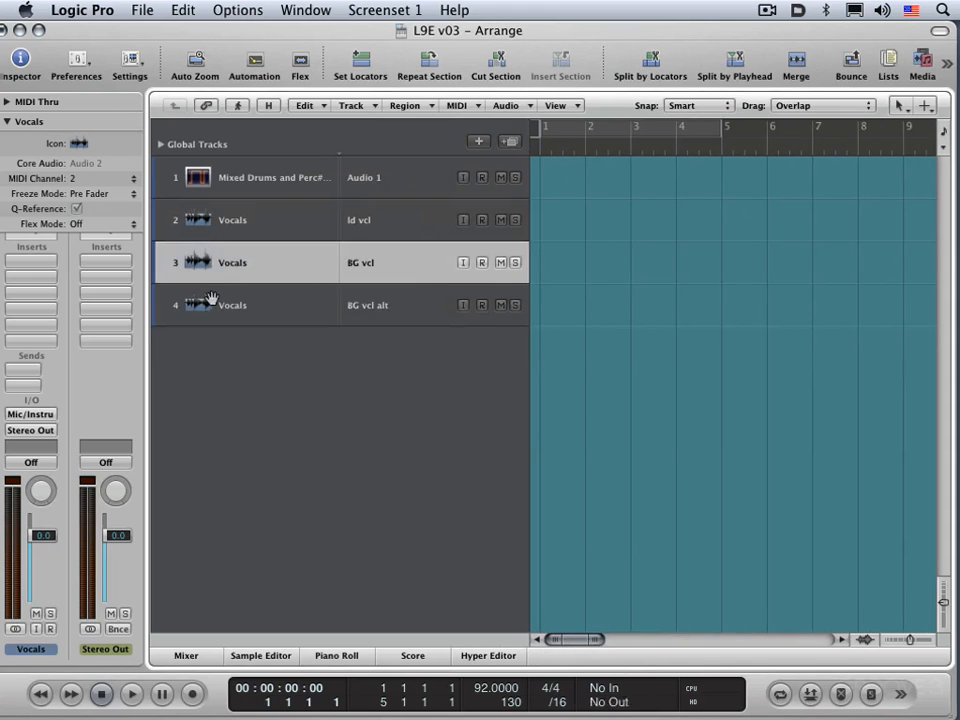
left_click(210, 300)
left_click(365, 221)
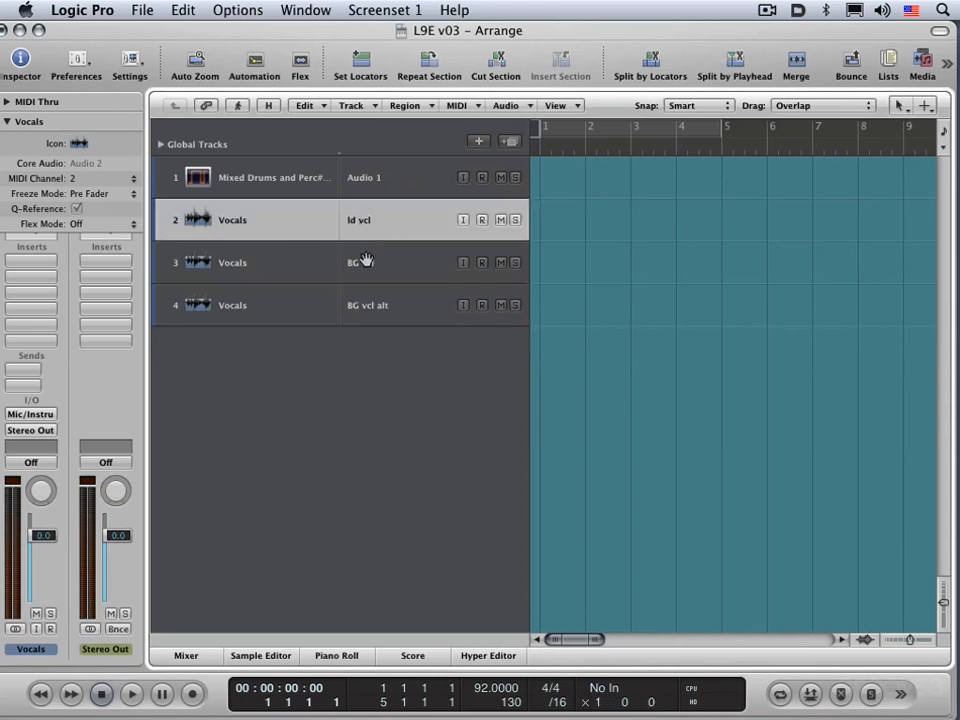
left_click(366, 262)
left_click(378, 305)
left_click(366, 266)
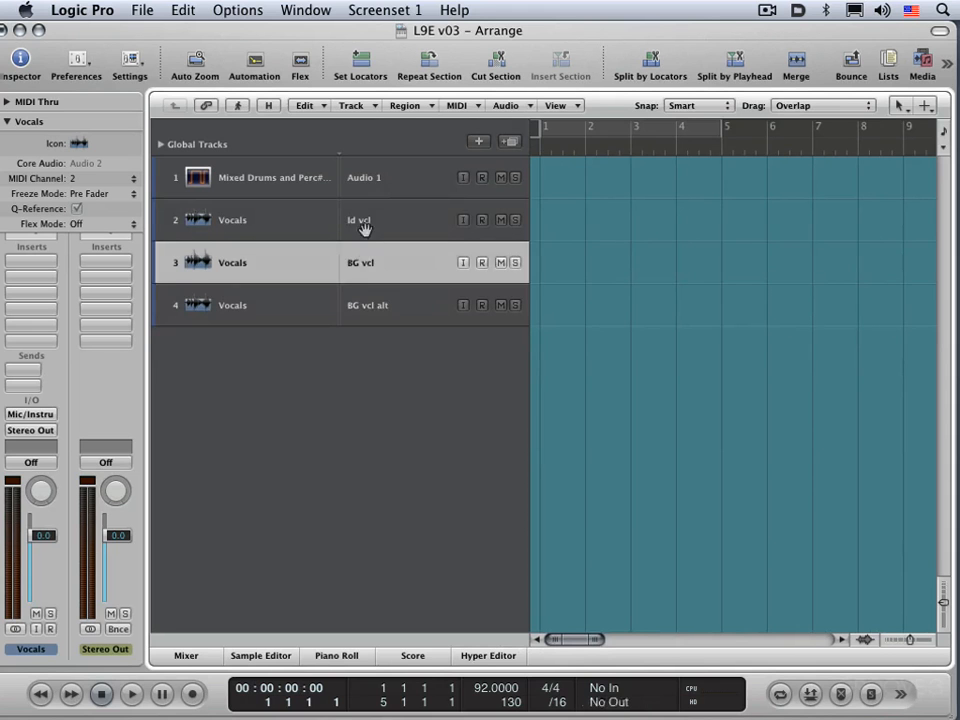
Step: Change the icon of the ld vcl track to the single male vocalist silhouette
left_click(367, 221)
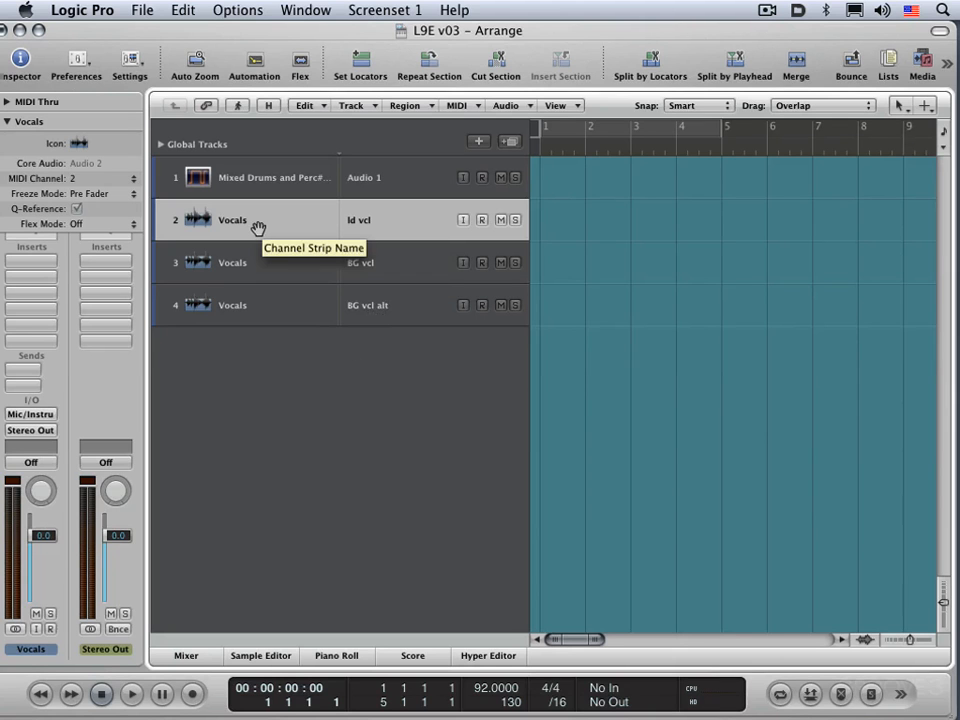
left_click(82, 145)
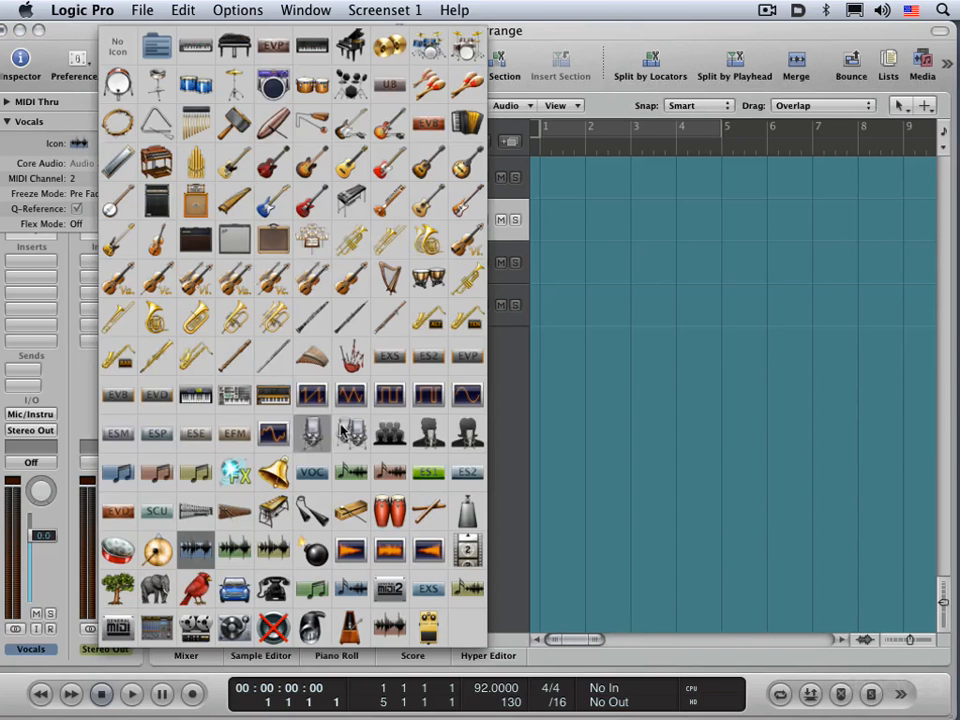
left_click(429, 434)
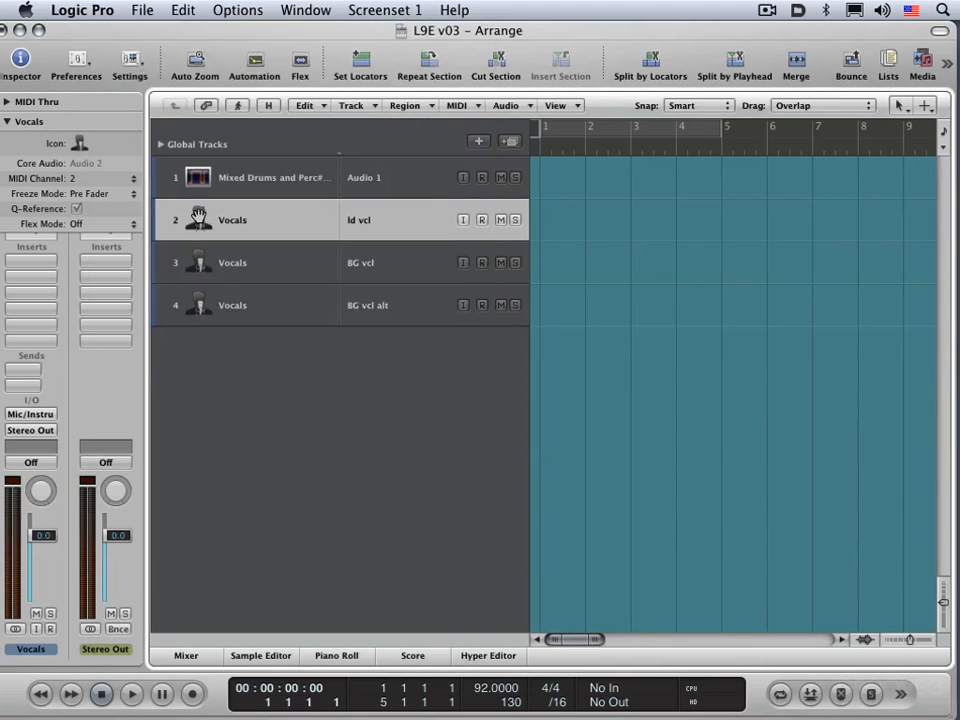